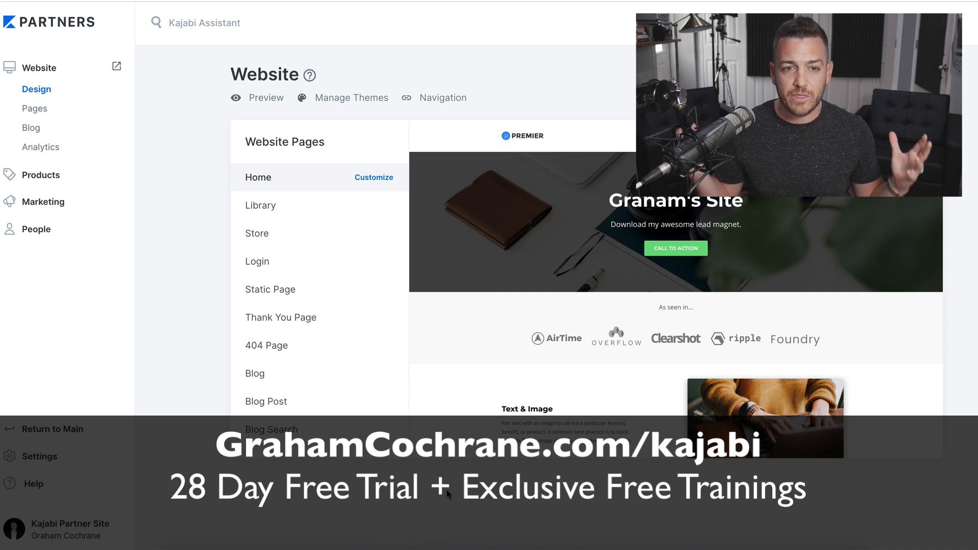
Go to the marketing email campaigns and start a new email campaign.
{"action": "left_click", "coordinate": [346, 487]}
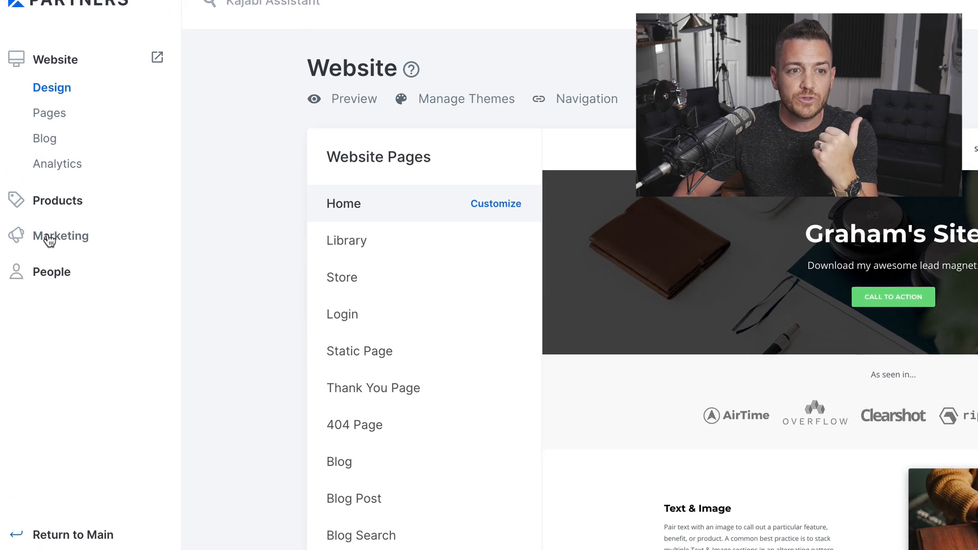
{"action": "left_click", "coordinate": [35, 203]}
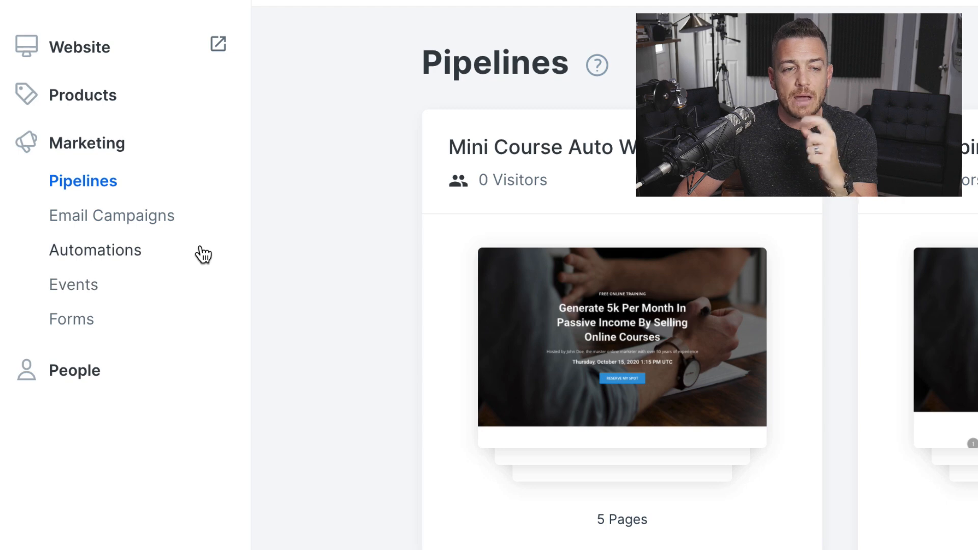
{"action": "left_click", "coordinate": [152, 216]}
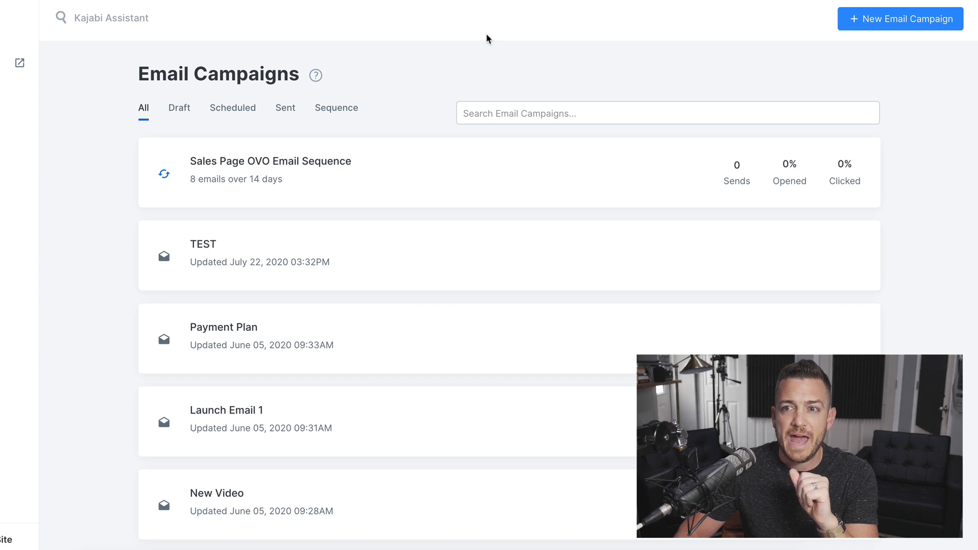
{"action": "left_click", "coordinate": [910, 18]}
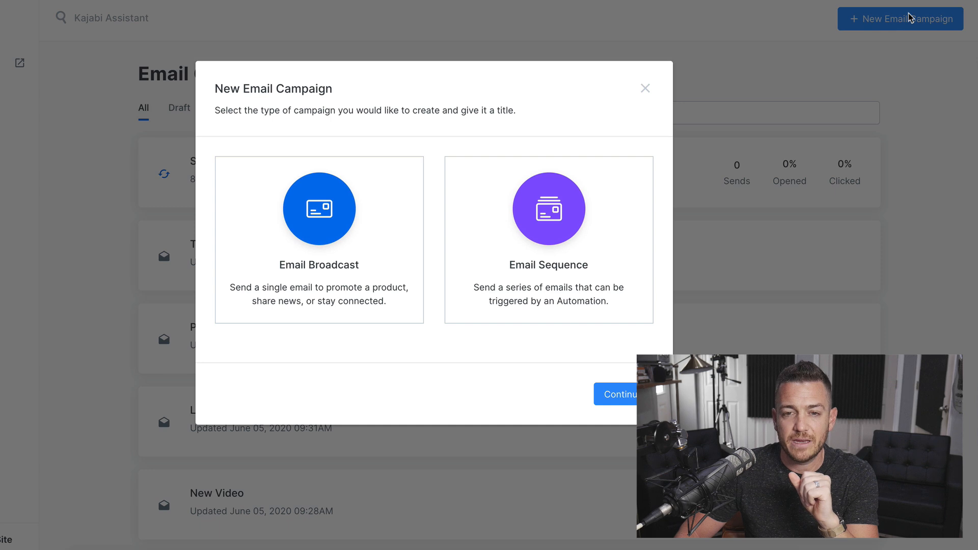
Choose Email Sequence as the campaign type and create it with the internal title New Subscriber Sequence.
{"action": "left_click", "coordinate": [469, 256]}
{"action": "left_click", "coordinate": [322, 283]}
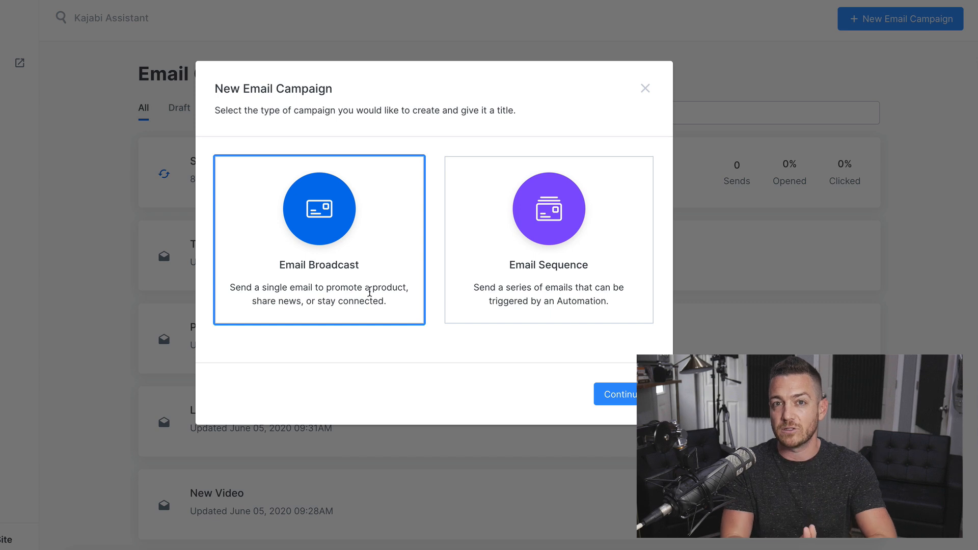
{"action": "left_click", "coordinate": [532, 270]}
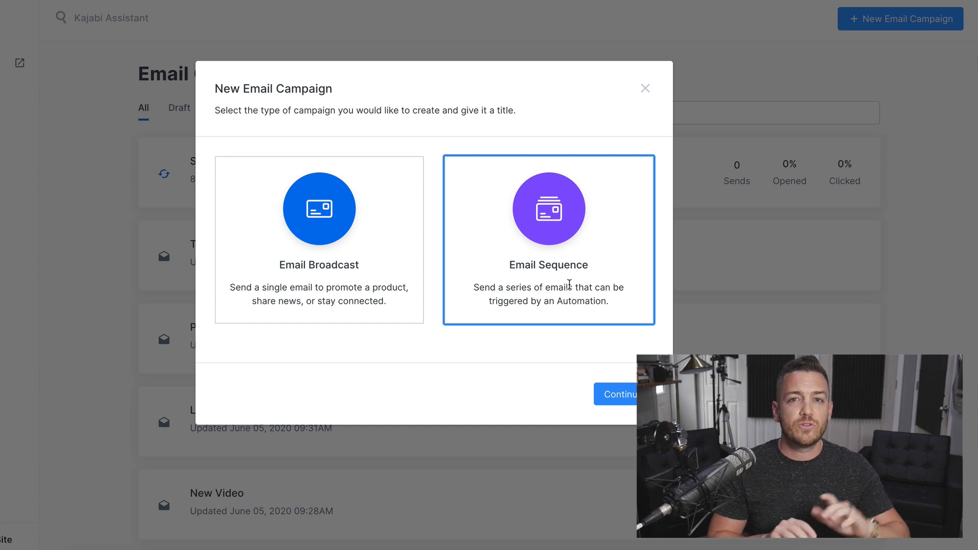
{"action": "left_click", "coordinate": [567, 285]}
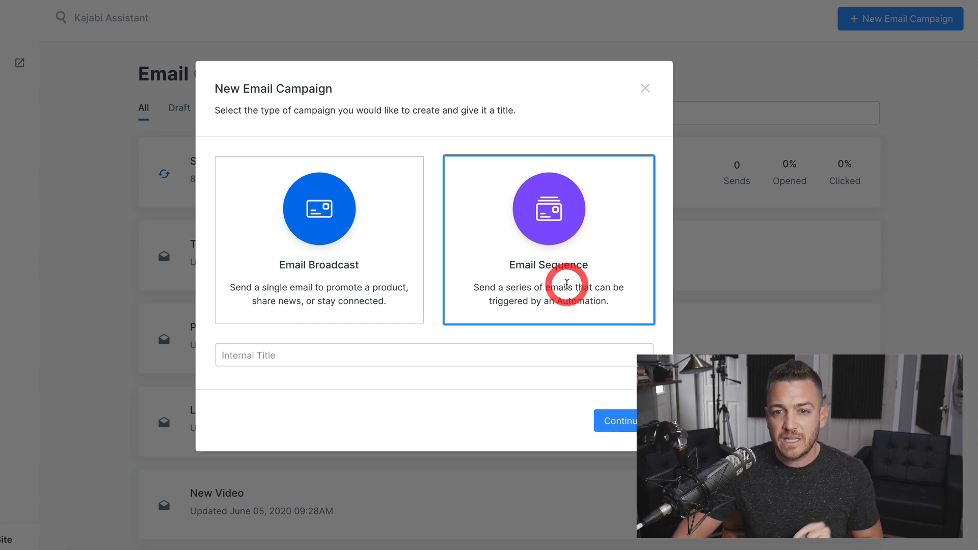
{"action": "left_click", "coordinate": [407, 352]}
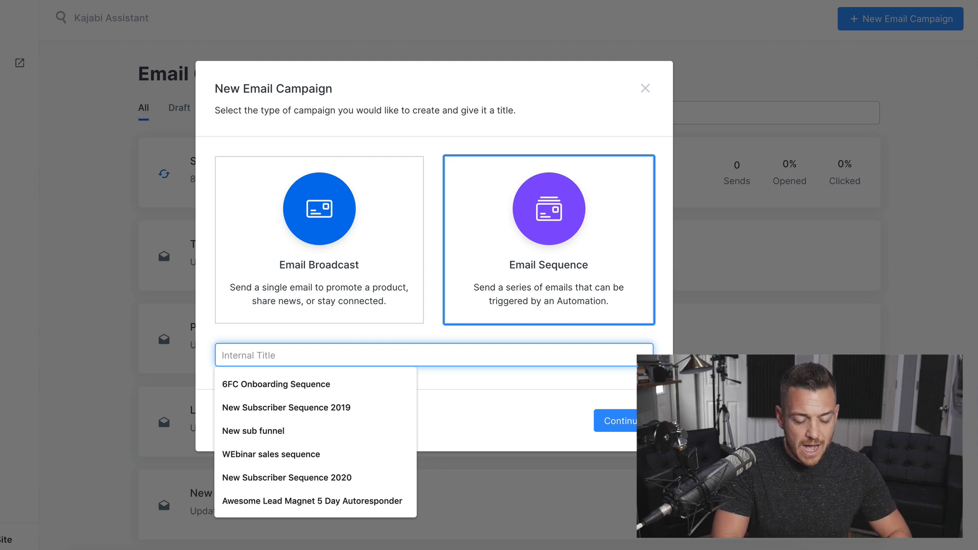
{"action": "type", "text": "New Subscriber Sequence"}
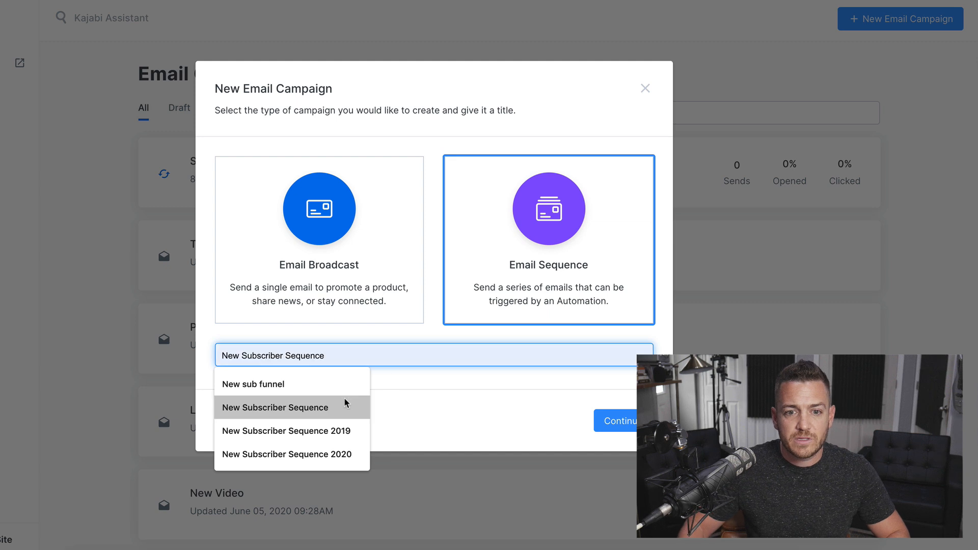
{"action": "left_click", "coordinate": [341, 399]}
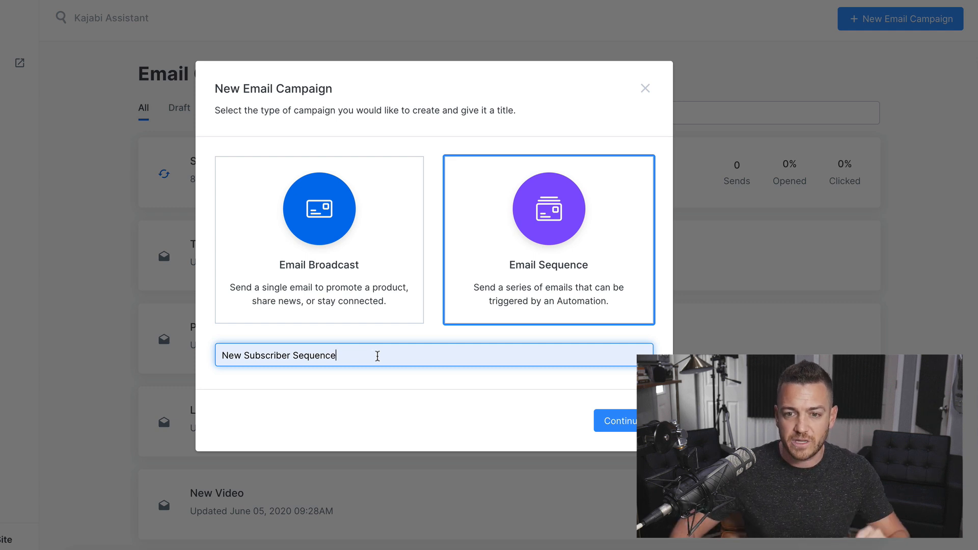
{"action": "left_click", "coordinate": [606, 422]}
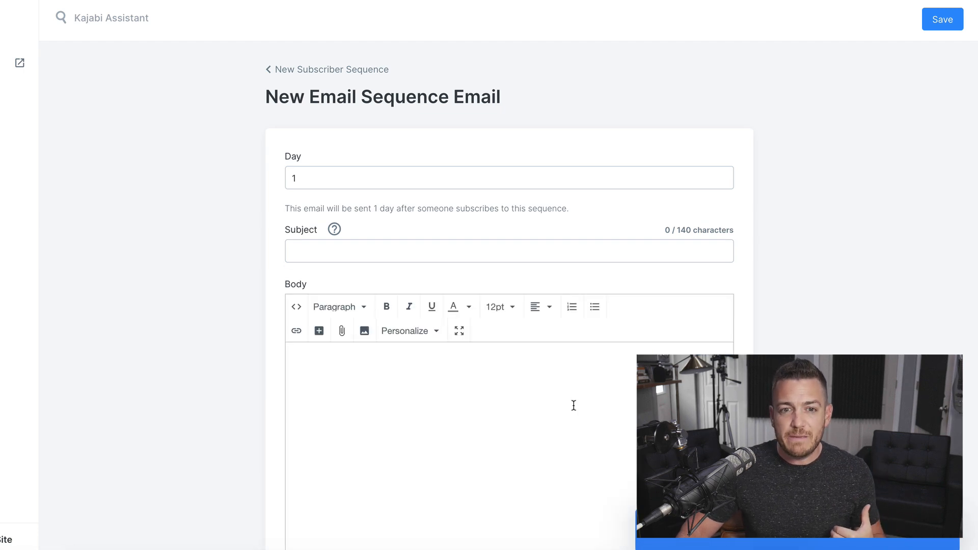
Give the sequence's first email the subject "Email 1" and try to save it.
{"action": "left_click", "coordinate": [365, 244]}
{"action": "type", "text": "Email 1"}
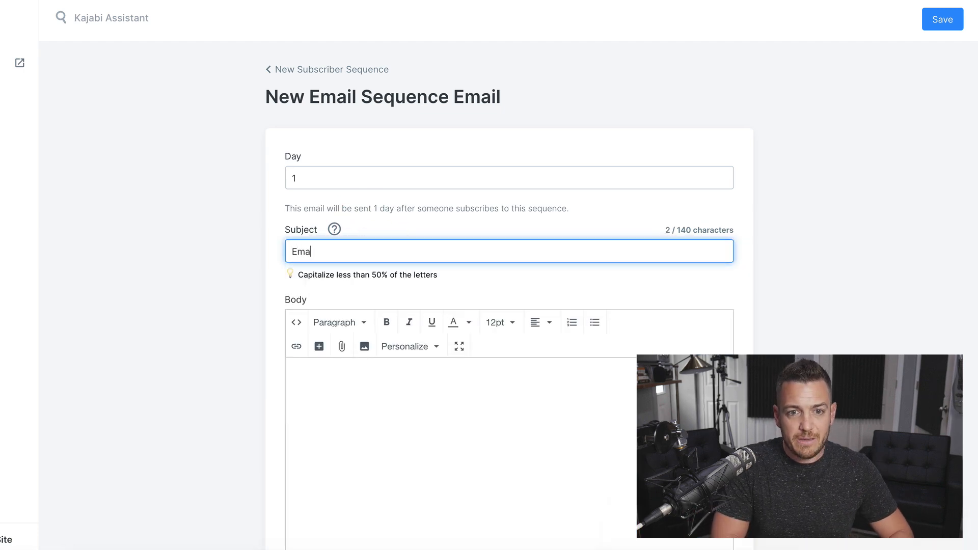
{"action": "left_click", "coordinate": [944, 20]}
Write "Welcome friend" as the body of the sequence email and save it.
{"action": "scroll", "coordinate": [762, 304], "scroll_direction": "down", "scroll_amount": 5}
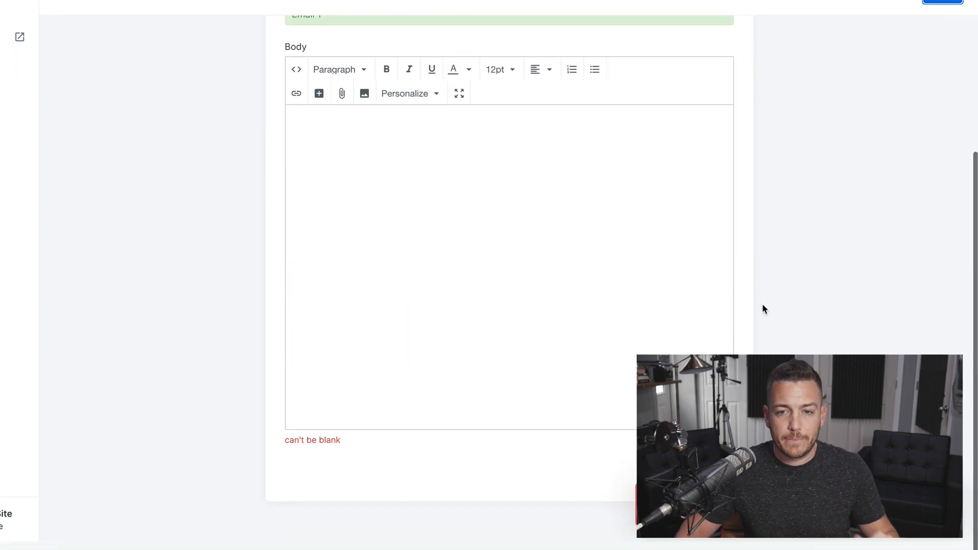
{"action": "left_click", "coordinate": [356, 193]}
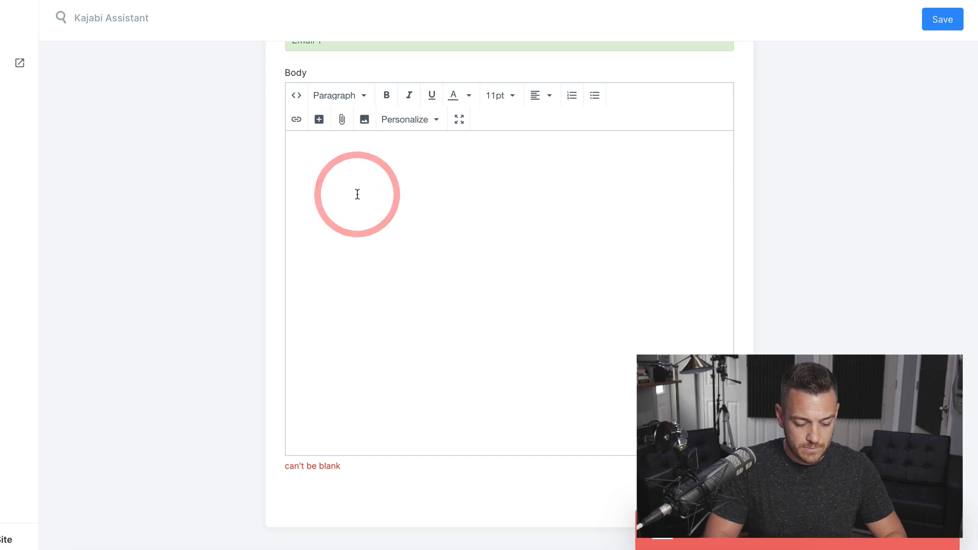
{"action": "type", "text": "H"}
{"action": "key", "text": "BackSpace"}
{"action": "type", "text": "Welcom"}
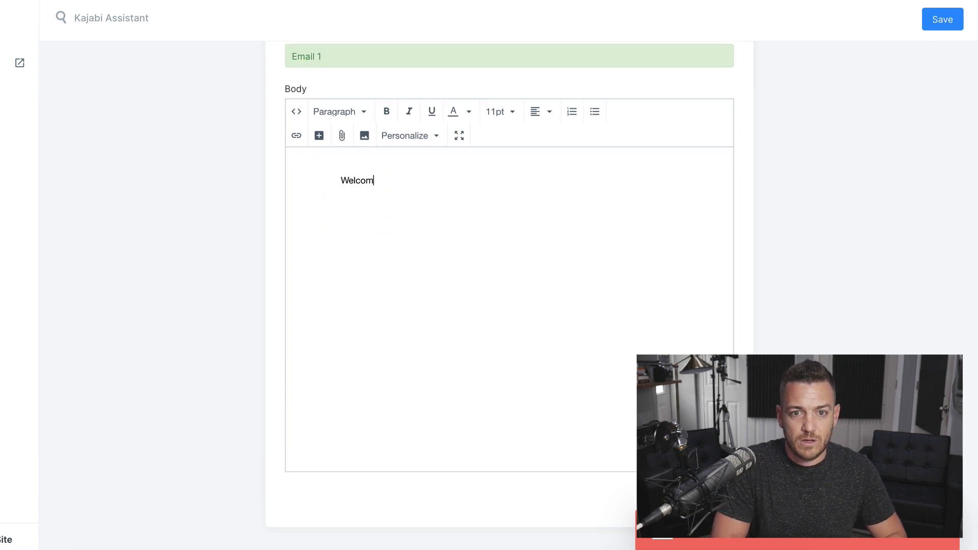
{"action": "type", "text": "e friend"}
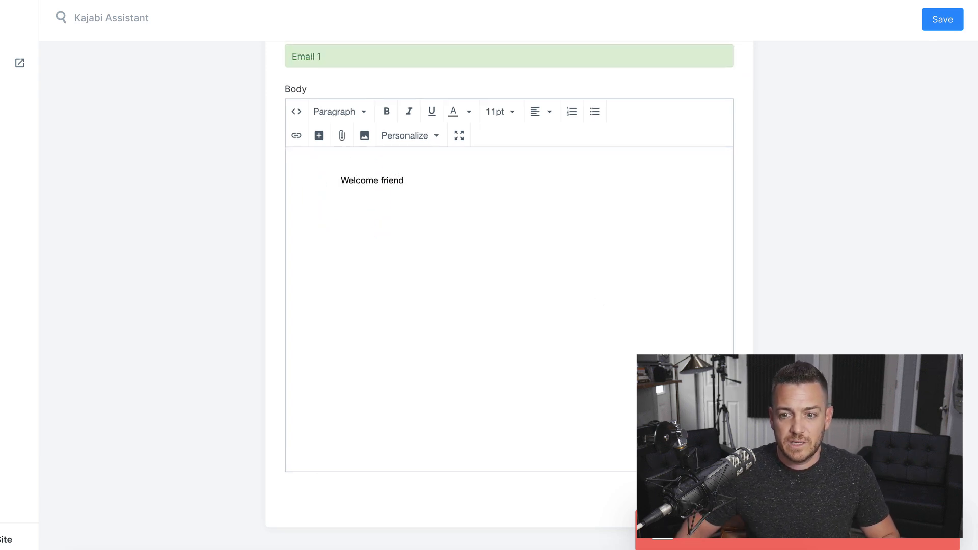
{"action": "key", "text": "ctrl+s"}
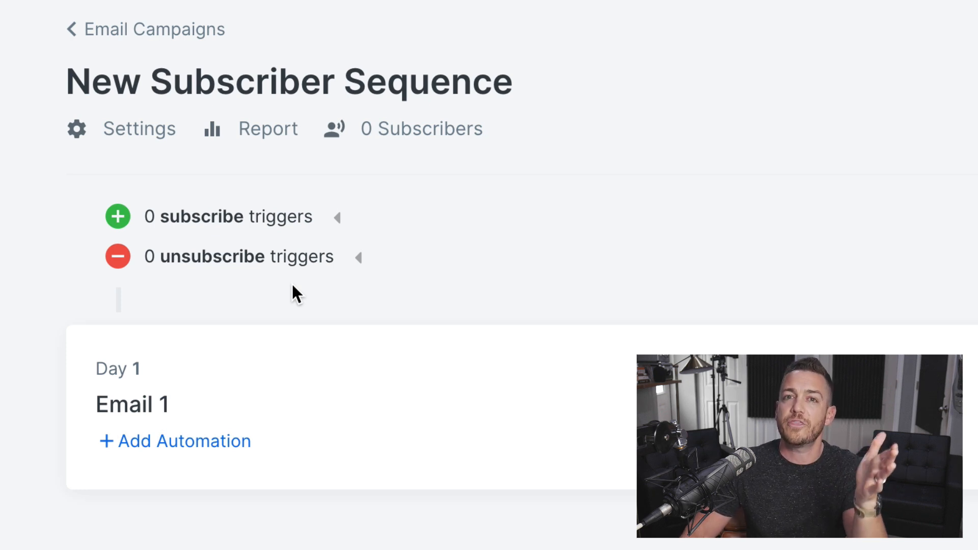
Add a subscribe trigger to the sequence that fires when the 5 Pound Cheat Sheet OPT IN form is submitted.
{"action": "left_click", "coordinate": [298, 226]}
{"action": "left_click", "coordinate": [247, 250]}
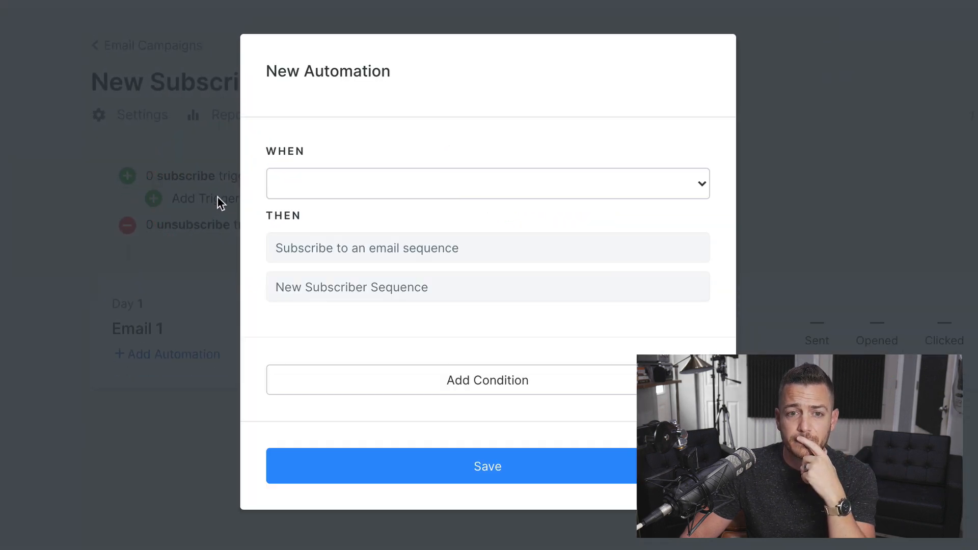
{"action": "left_click", "coordinate": [451, 189]}
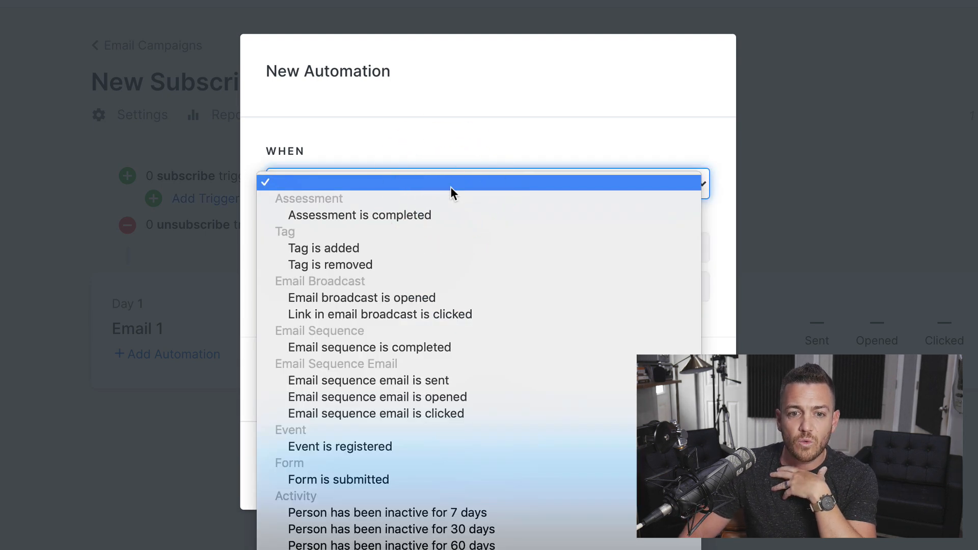
{"action": "left_click", "coordinate": [389, 479]}
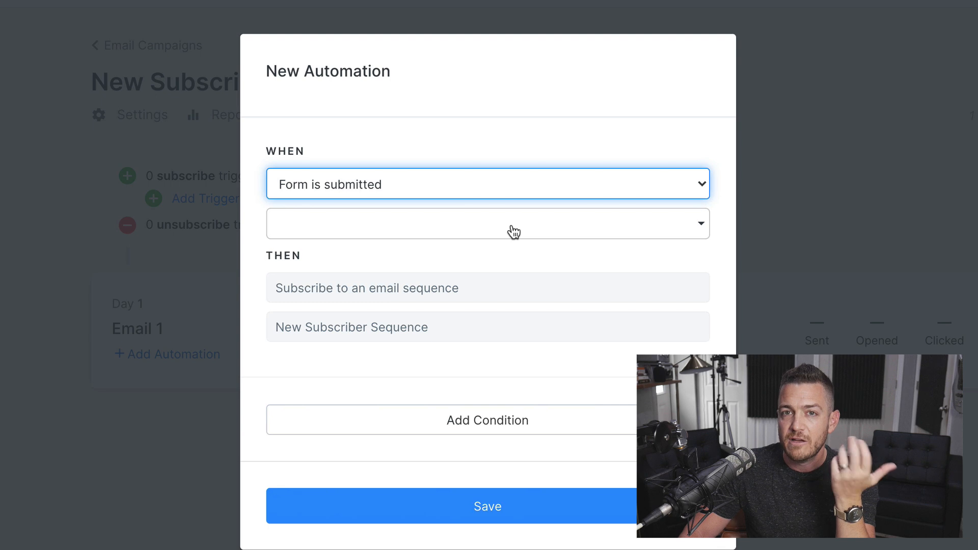
{"action": "left_click", "coordinate": [513, 230]}
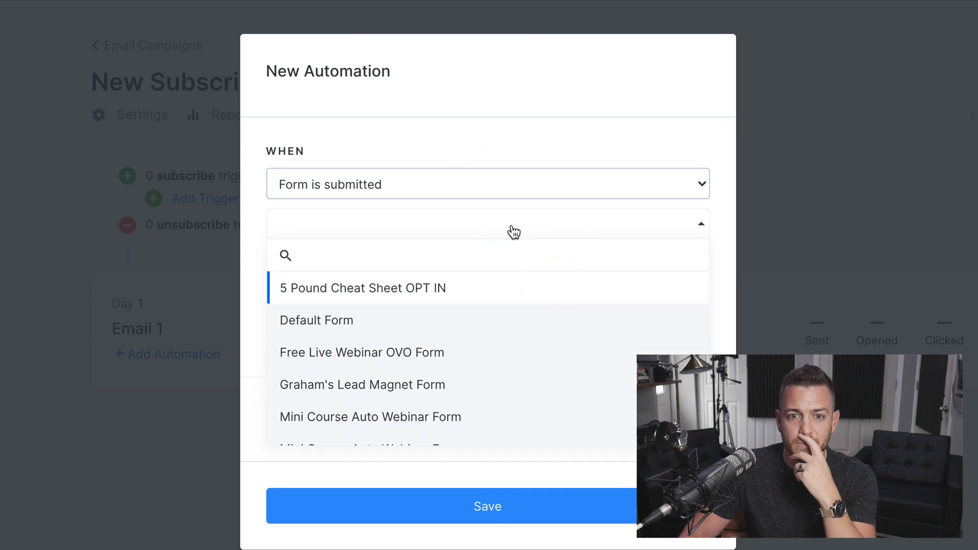
{"action": "left_click", "coordinate": [448, 293]}
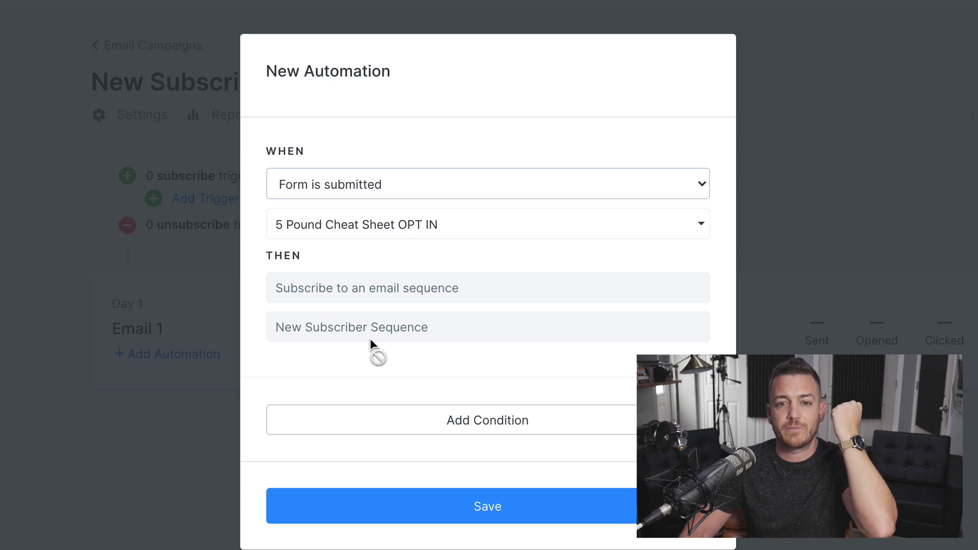
{"action": "left_click", "coordinate": [465, 510]}
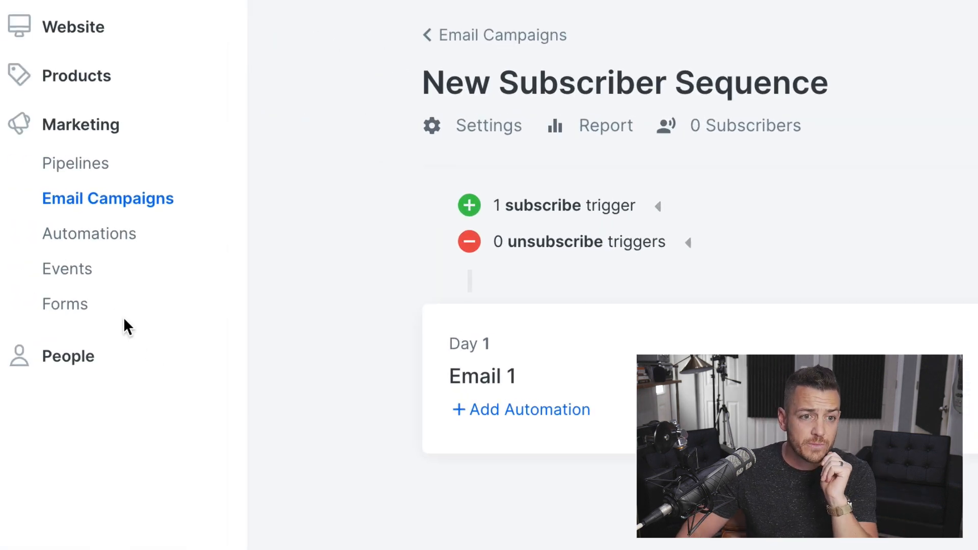
Open the 5 Pound Cheat Sheet OPT IN form from the marketing forms and review its automations.
{"action": "left_click", "coordinate": [79, 304]}
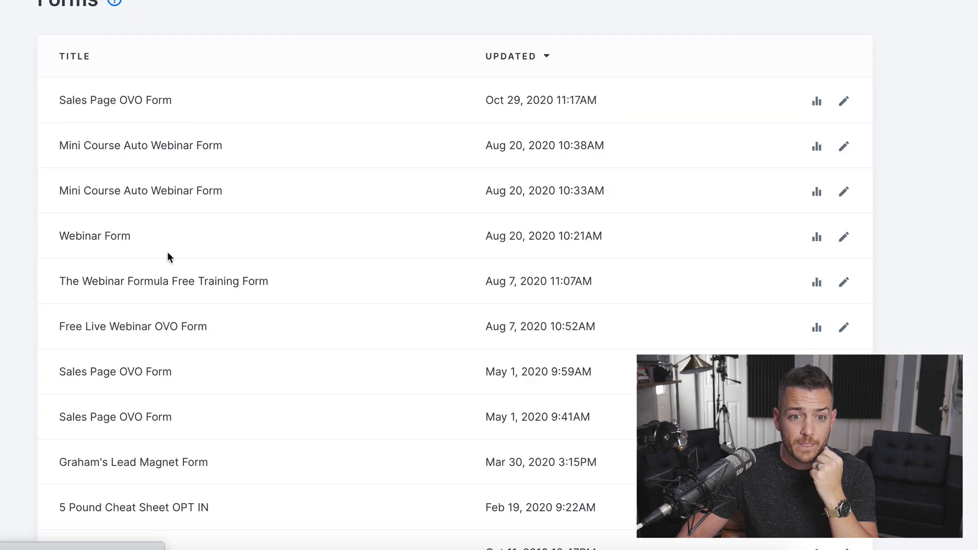
{"action": "left_click", "coordinate": [162, 508]}
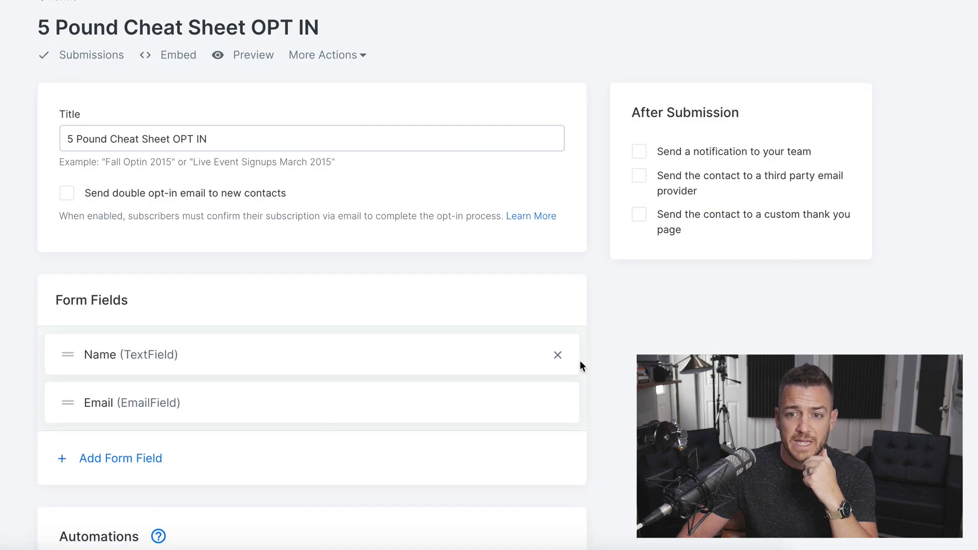
{"action": "scroll", "coordinate": [580, 359], "scroll_direction": "down", "scroll_amount": 4}
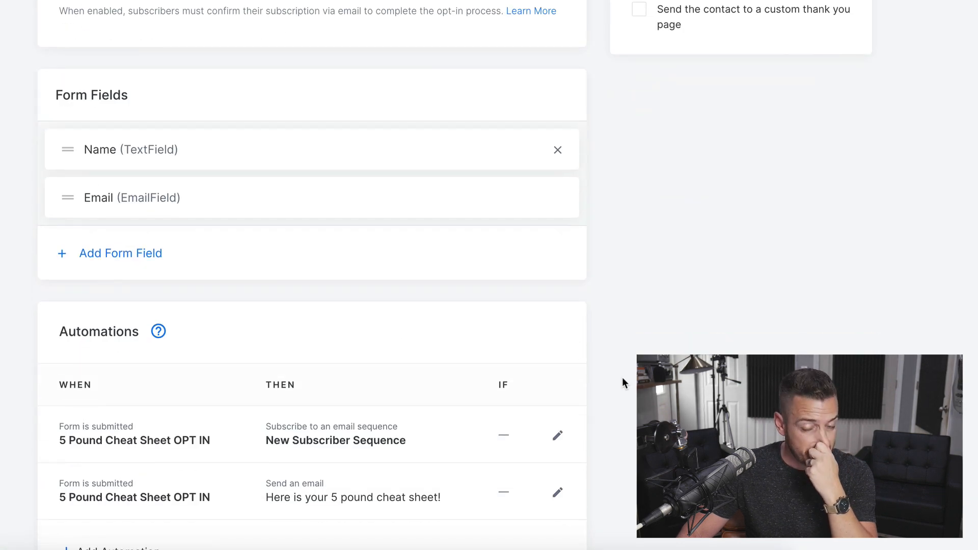
{"action": "scroll", "coordinate": [620, 378], "scroll_direction": "down", "scroll_amount": 2}
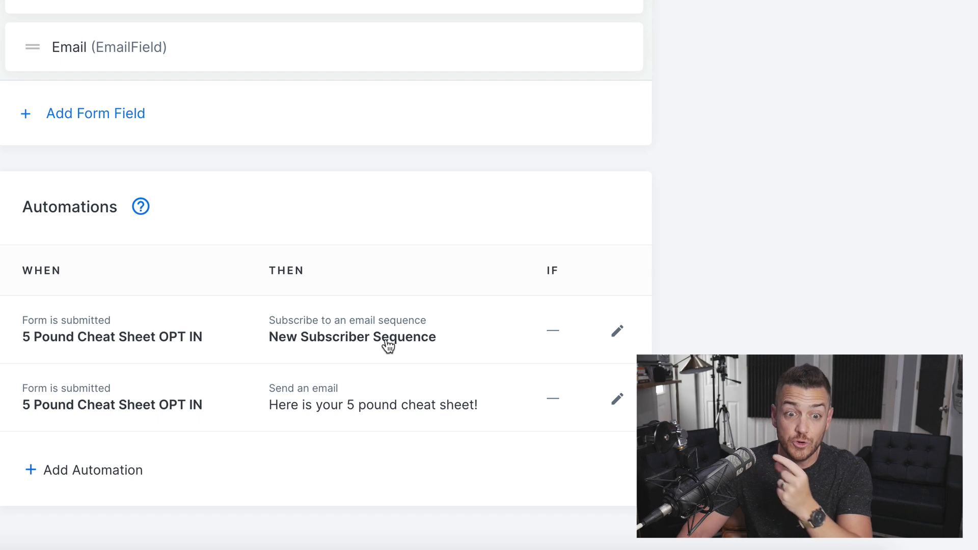
{"action": "left_click", "coordinate": [101, 474]}
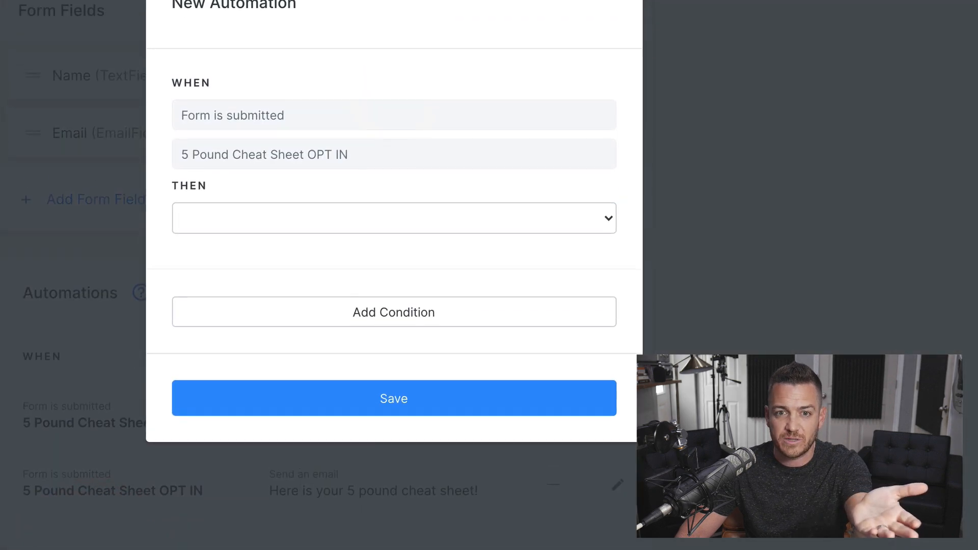
{"action": "left_click", "coordinate": [290, 265]}
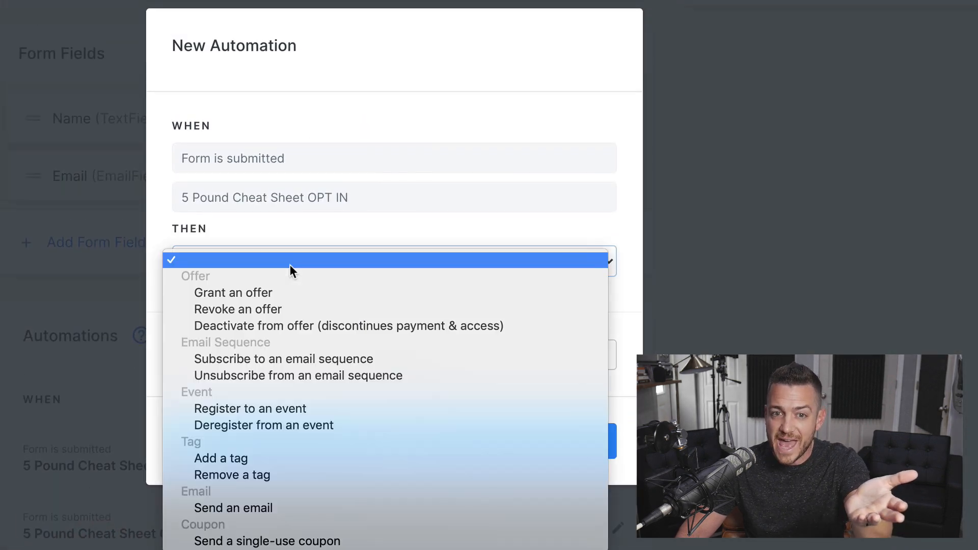
{"action": "left_click", "coordinate": [295, 360]}
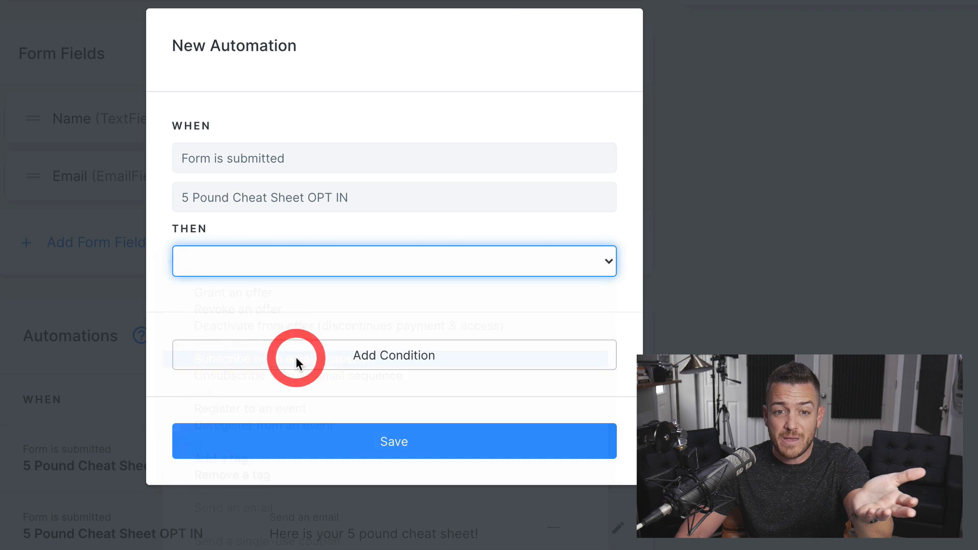
{"action": "left_click", "coordinate": [330, 309]}
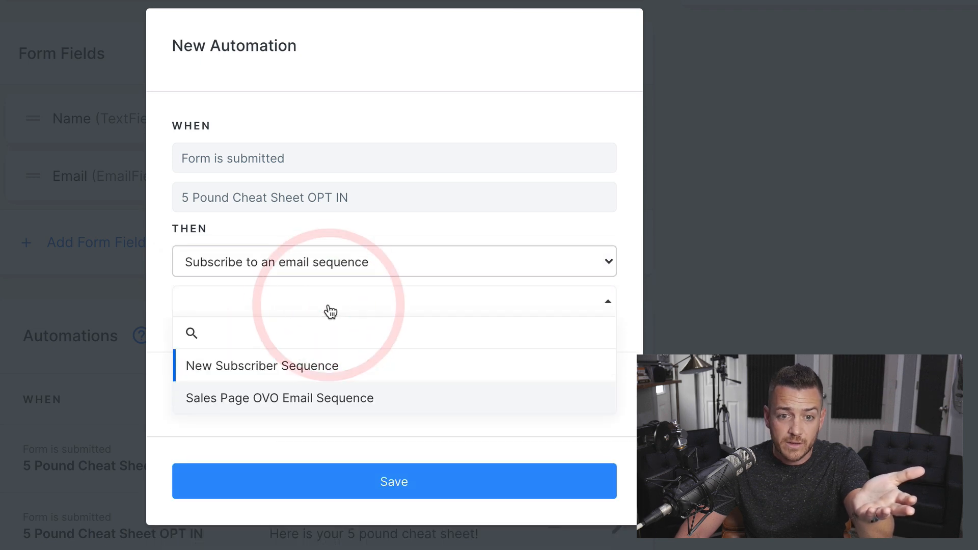
{"action": "left_click", "coordinate": [422, 96]}
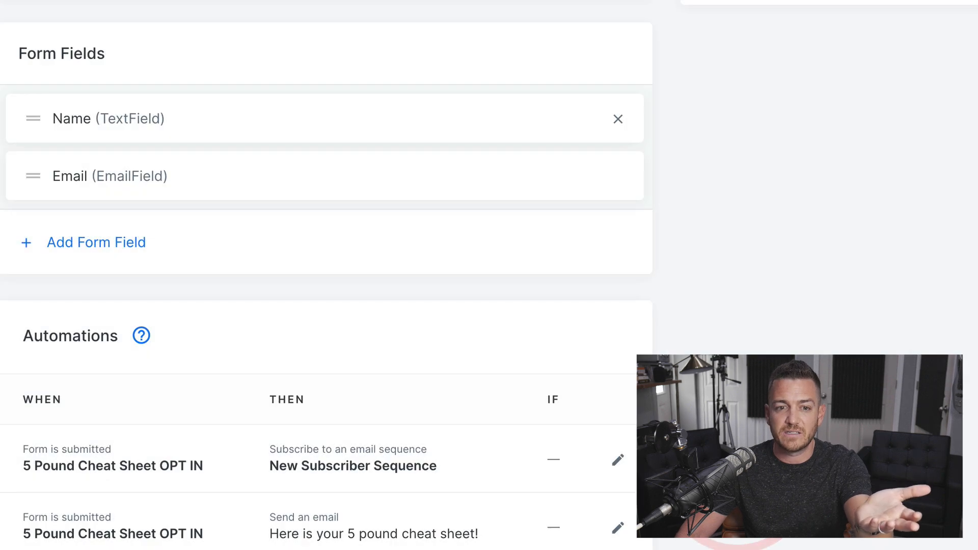
Open the form's "Send an email" automation and examine its recipient, subject and body.
{"action": "scroll", "coordinate": [234, 506], "scroll_direction": "down", "scroll_amount": 2}
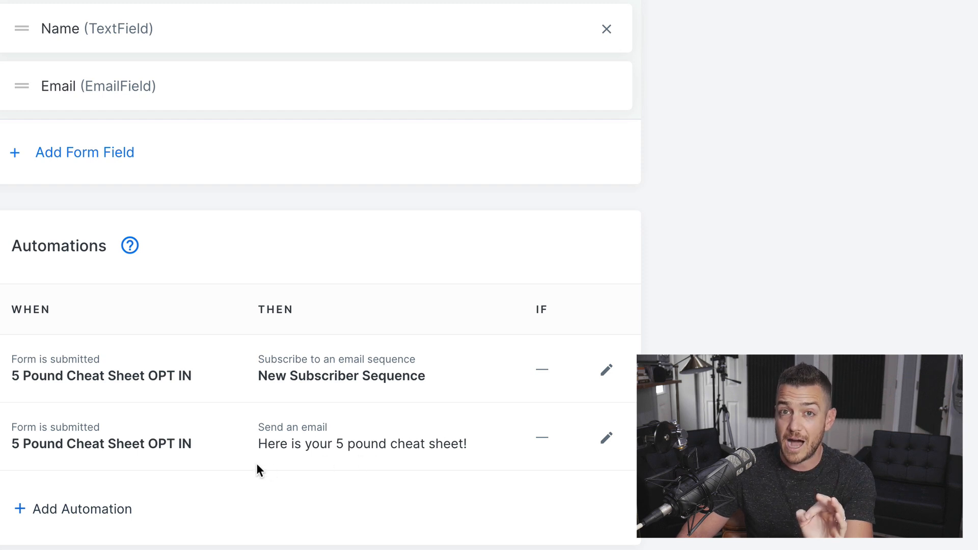
{"action": "left_click", "coordinate": [603, 436]}
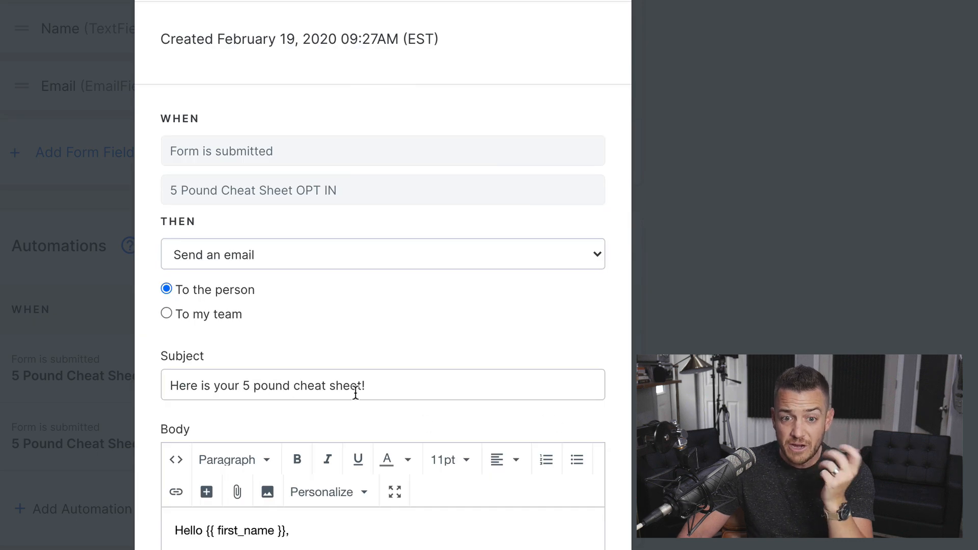
{"action": "scroll", "coordinate": [435, 381], "scroll_direction": "down", "scroll_amount": 2}
{"action": "scroll", "coordinate": [321, 441], "scroll_direction": "down", "scroll_amount": 2}
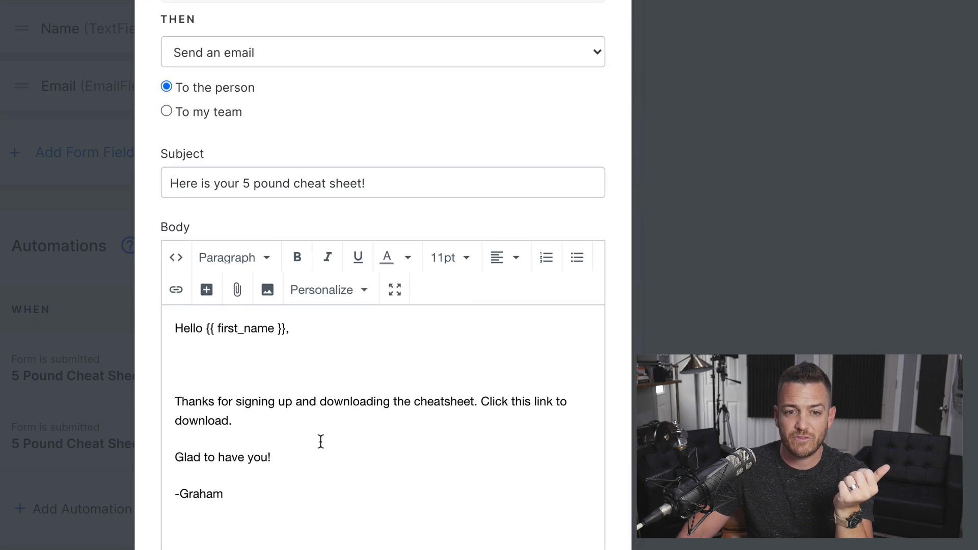
Try removing the extra blank lines below the greeting in the automation email's body, and leave the automation.
{"action": "left_click", "coordinate": [239, 366]}
{"action": "key", "text": "BackSpace"}
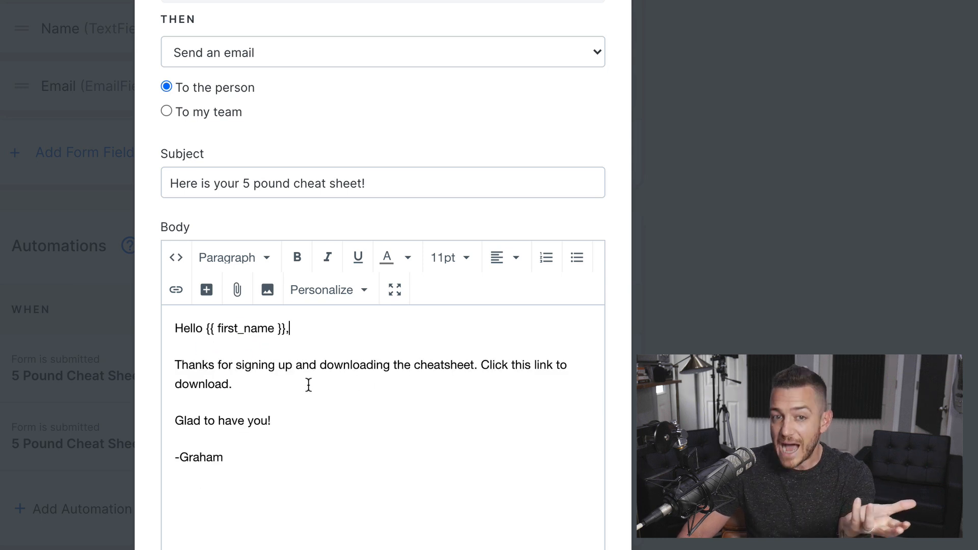
{"action": "scroll", "coordinate": [308, 385], "scroll_direction": "down", "scroll_amount": 3}
{"action": "scroll", "coordinate": [309, 384], "scroll_direction": "up", "scroll_amount": 6}
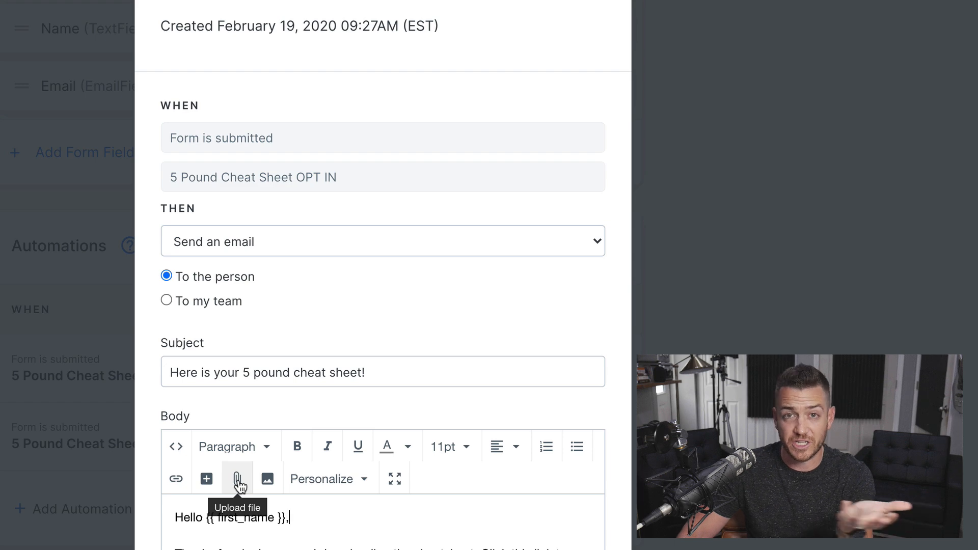
{"action": "key", "text": "Escape"}
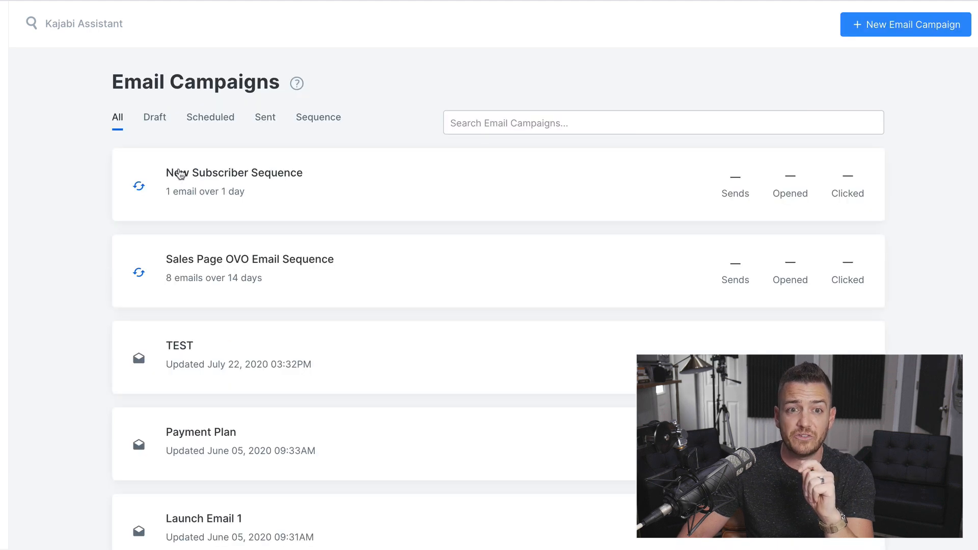
Open the New Subscriber Sequence and add a new Day 2 email with the subject "Best secret".
{"action": "left_click", "coordinate": [292, 175]}
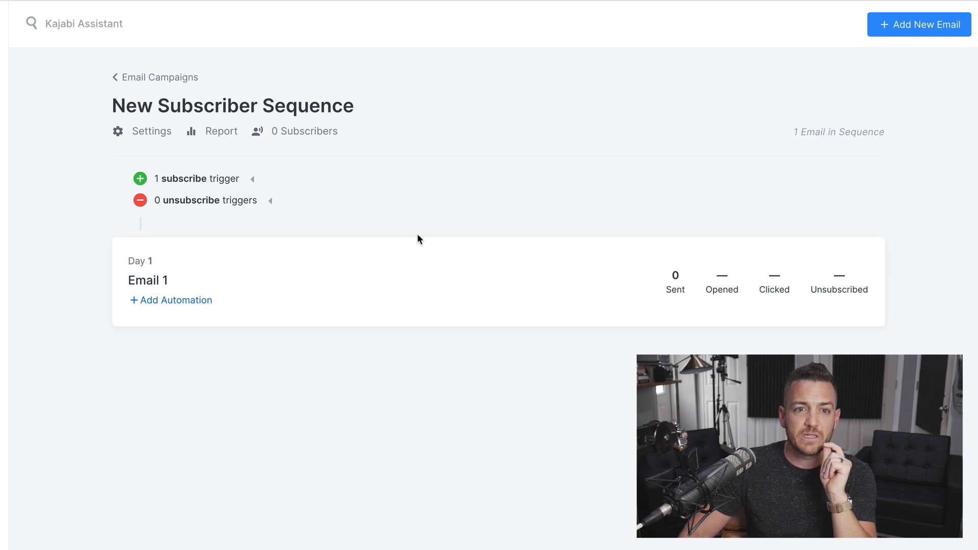
{"action": "left_click", "coordinate": [921, 33]}
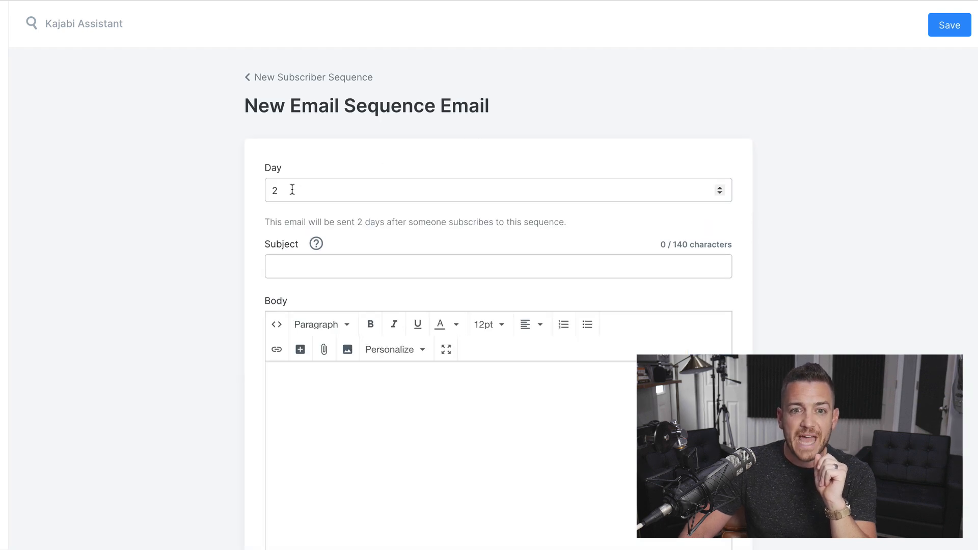
{"action": "left_click", "coordinate": [327, 267]}
{"action": "type", "text": "Fr"}
{"action": "key", "text": "BackSpace"}
{"action": "key", "text": "BackSpace"}
{"action": "type", "text": "Best secret"}
Write "Check this out" as the body of the Day 2 email and save it.
{"action": "left_click", "coordinate": [323, 396]}
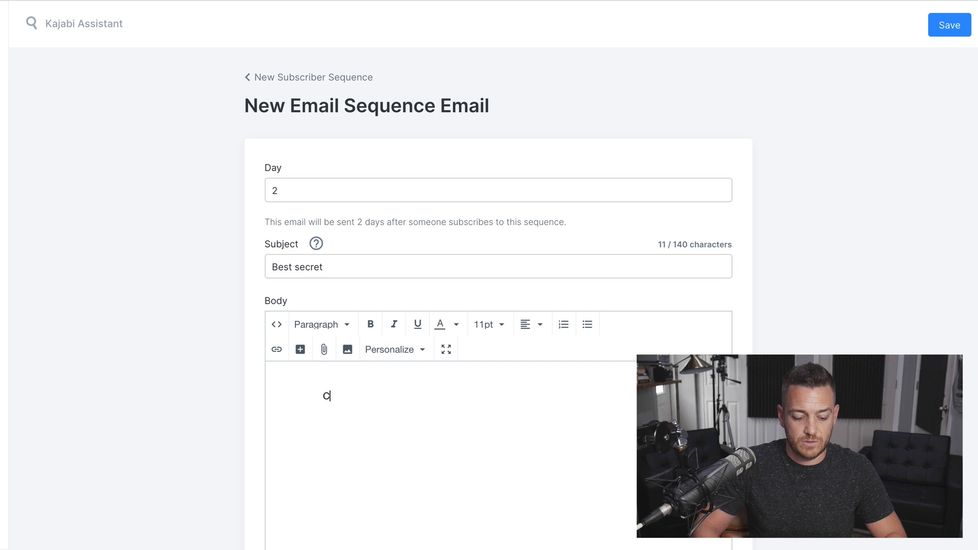
{"action": "type", "text": "Check this out"}
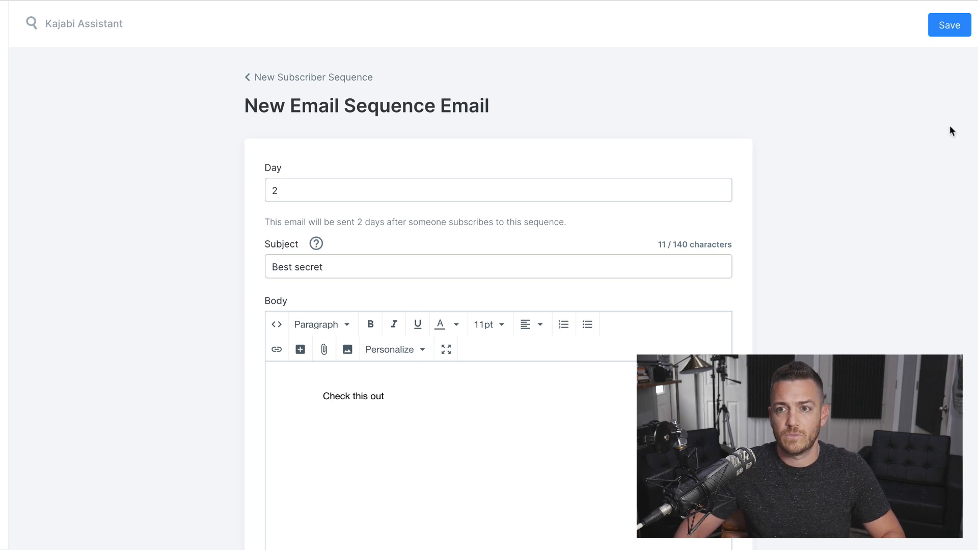
{"action": "scroll", "coordinate": [499, 306], "scroll_direction": "down", "scroll_amount": 4}
{"action": "left_click", "coordinate": [716, 520]}
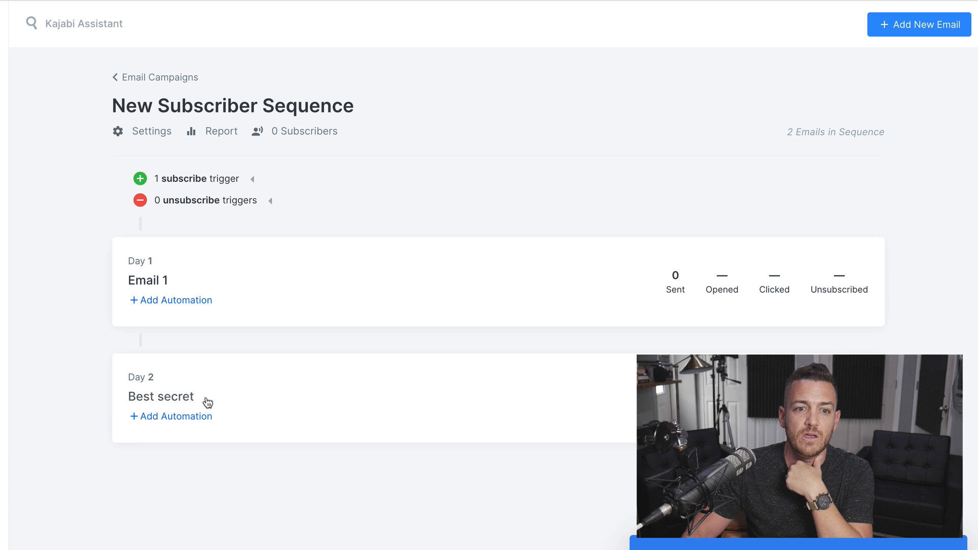
Add another email to the sequence and set its day to 0 for immediate sending.
{"action": "left_click", "coordinate": [948, 26]}
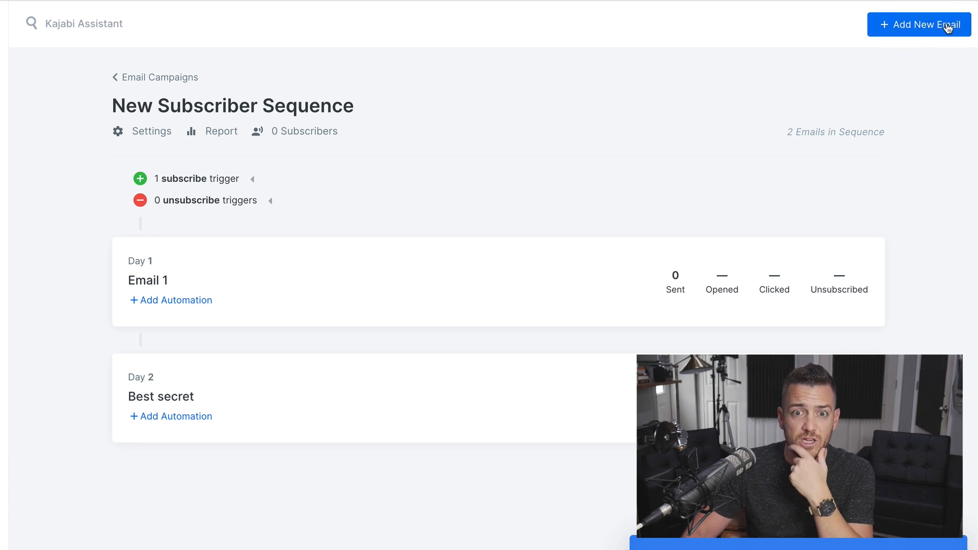
{"action": "left_click", "coordinate": [366, 190]}
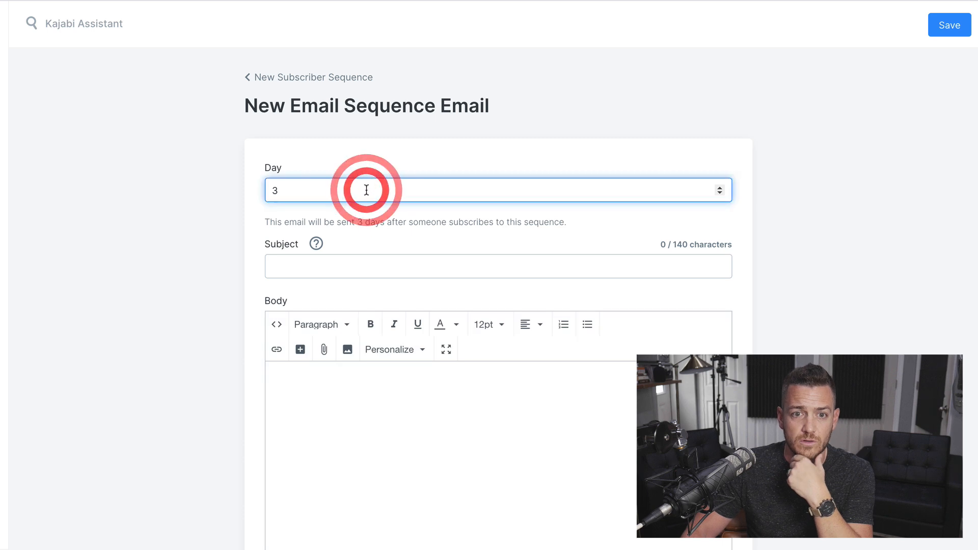
{"action": "key", "text": "BackSpace"}
{"action": "type", "text": "0"}
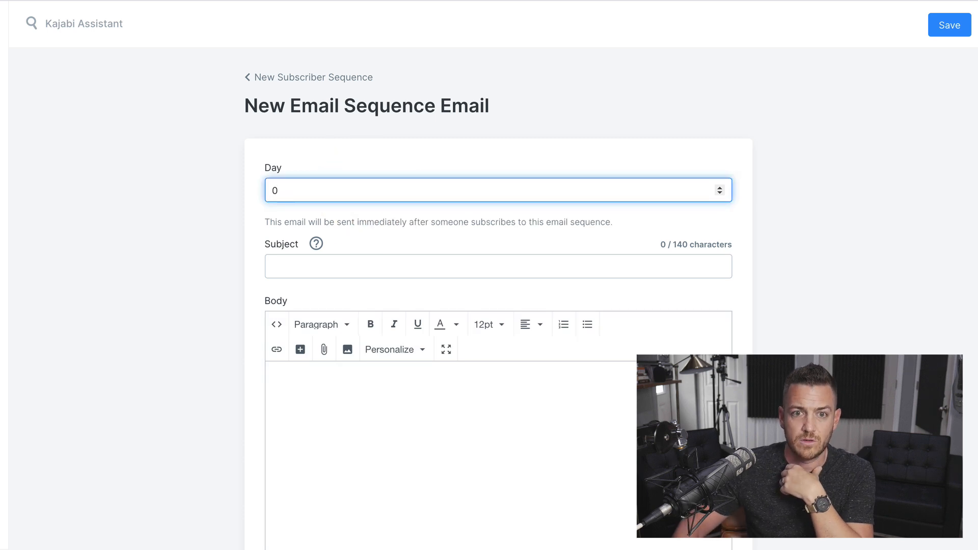
Give the Day 0 email the subject "Bonus gift".
{"action": "left_click", "coordinate": [428, 269]}
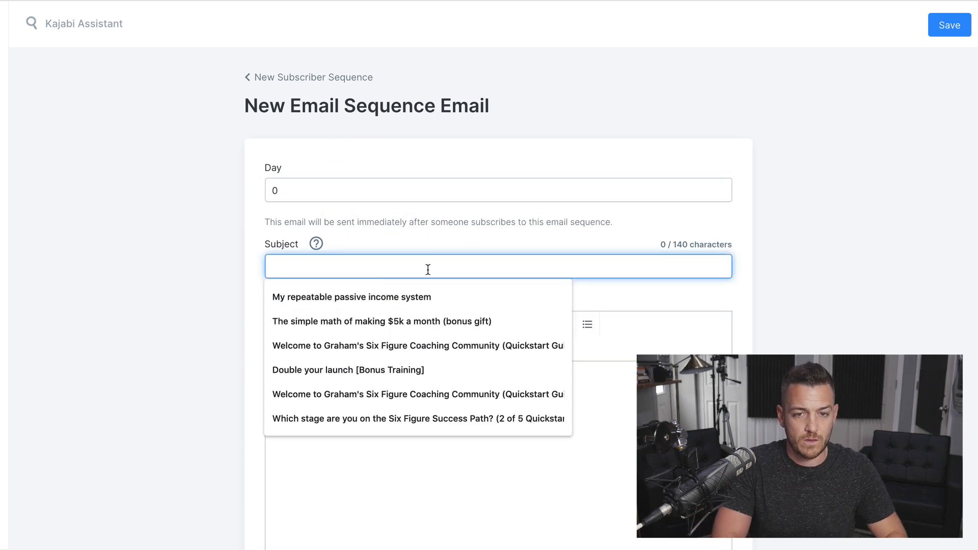
{"action": "type", "text": "W"}
{"action": "key", "text": "BackSpace"}
{"action": "type", "text": "Gi"}
{"action": "key", "text": "BackSpace"}
{"action": "key", "text": "BackSpace"}
{"action": "type", "text": "Bonus gift"}
Write "I've got something you'll like" as the body of the Bonus gift email and save it.
{"action": "left_click", "coordinate": [458, 417]}
{"action": "type", "text": "I've got "}
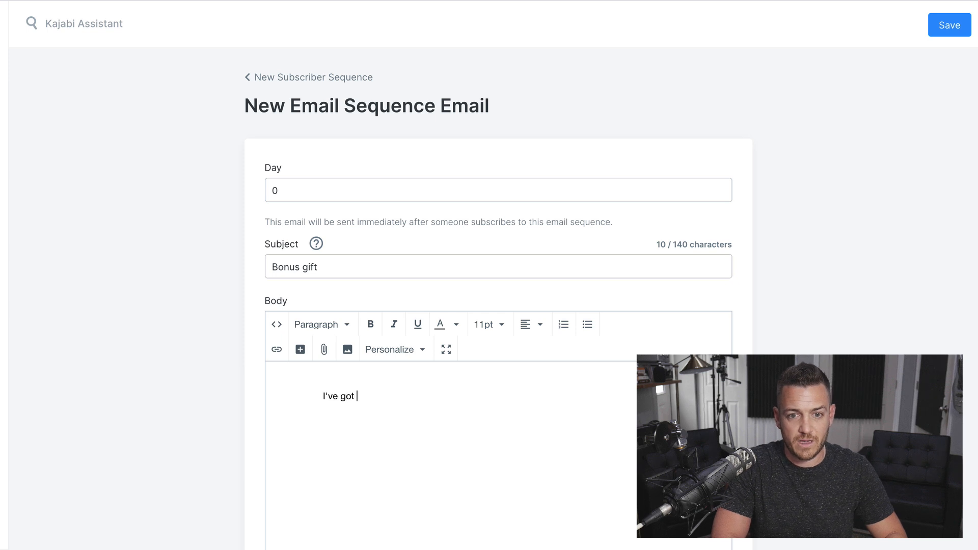
{"action": "type", "text": "something you'll like"}
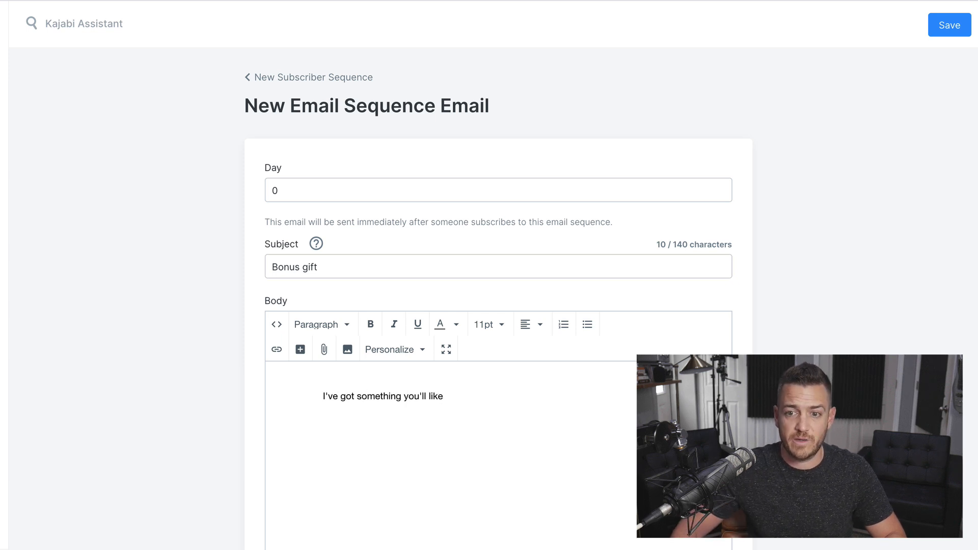
{"action": "scroll", "coordinate": [458, 417], "scroll_direction": "down", "scroll_amount": 4}
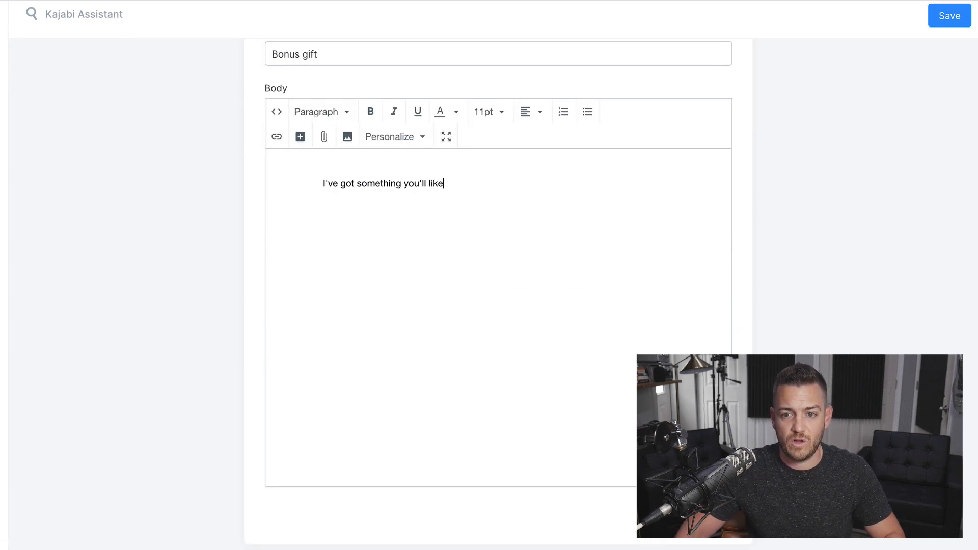
{"action": "left_click", "coordinate": [710, 529]}
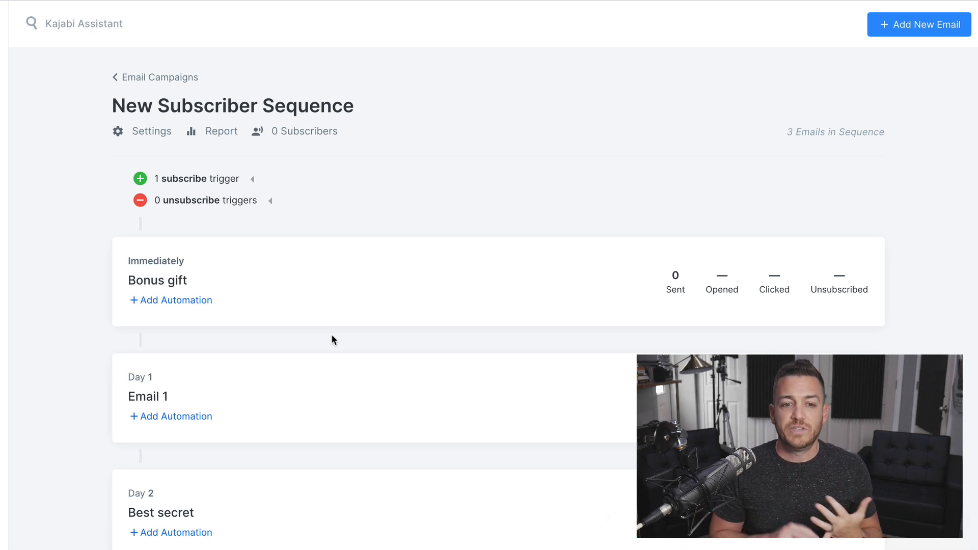
In the sequence settings, exclude subscribers who have purchased My First Mini Course Offer.
{"action": "scroll", "coordinate": [331, 334], "scroll_direction": "down", "scroll_amount": 1}
{"action": "scroll", "coordinate": [331, 334], "scroll_direction": "up", "scroll_amount": 1}
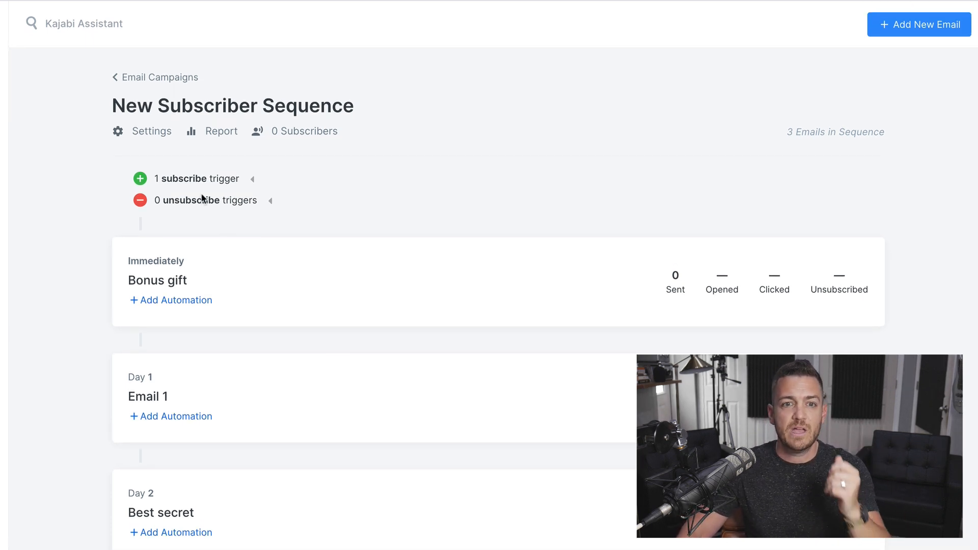
{"action": "left_click", "coordinate": [156, 135]}
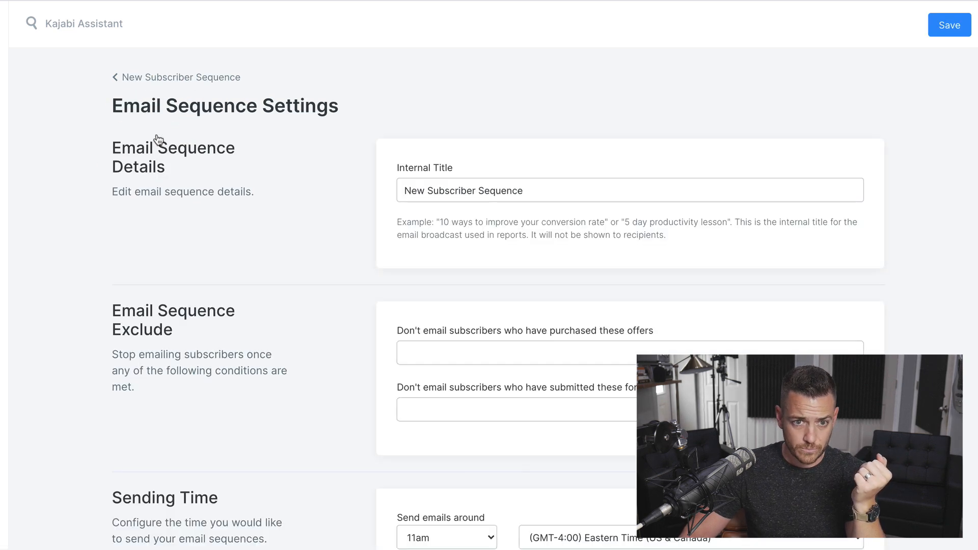
{"action": "scroll", "coordinate": [654, 320], "scroll_direction": "down", "scroll_amount": 3}
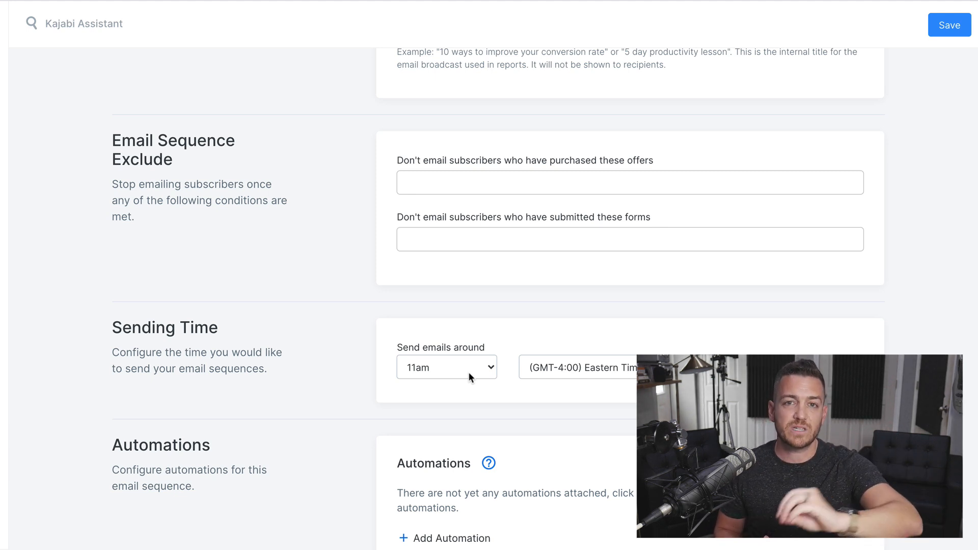
{"action": "scroll", "coordinate": [526, 269], "scroll_direction": "up", "scroll_amount": 2}
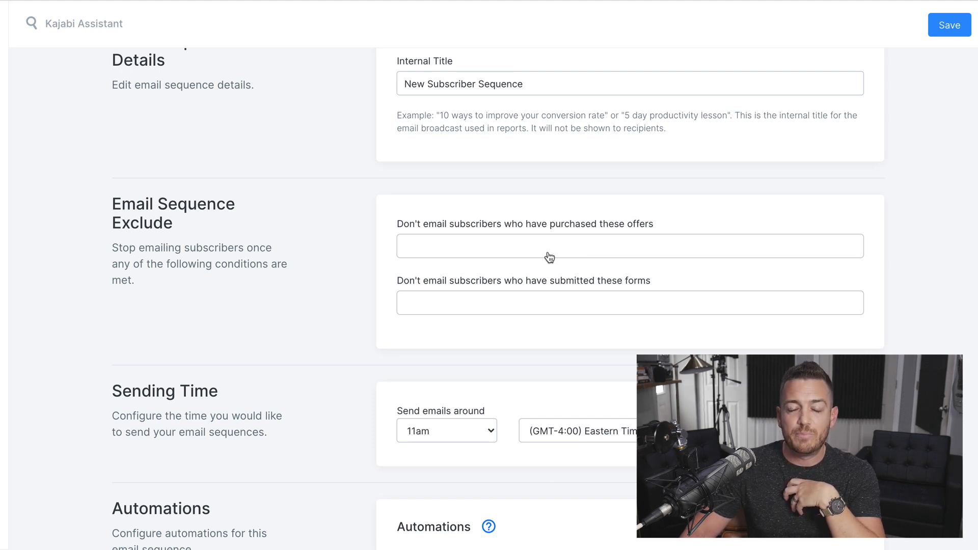
{"action": "left_click", "coordinate": [549, 255]}
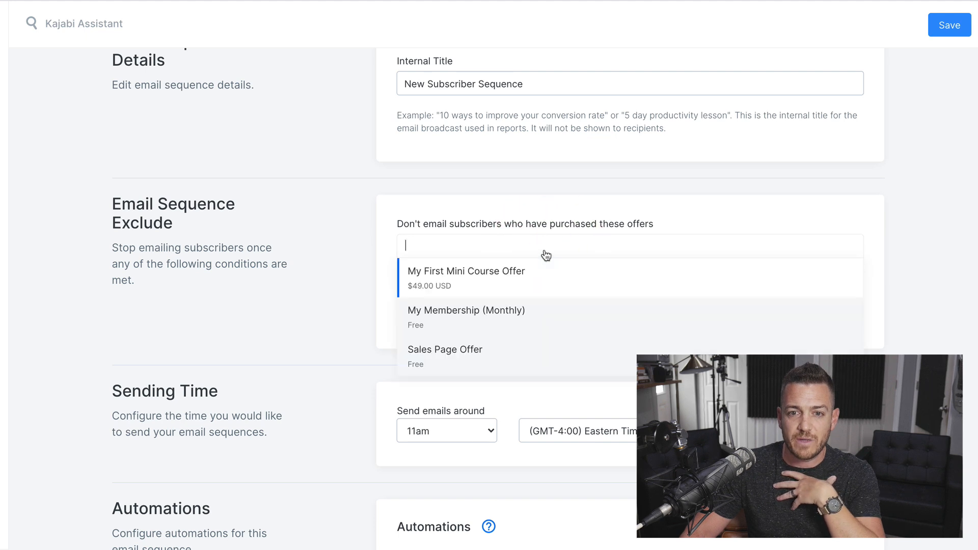
{"action": "left_click", "coordinate": [490, 279]}
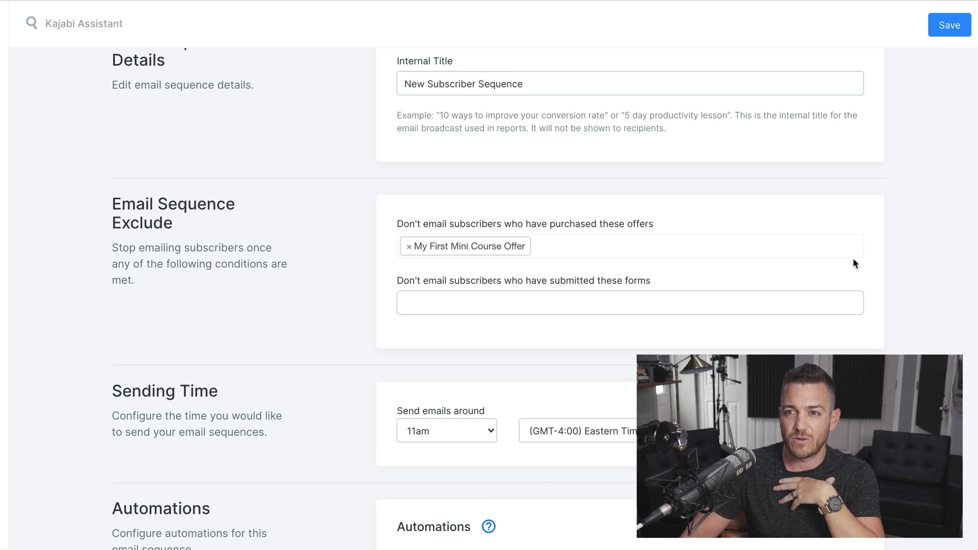
Set the sequence's sending time to 10am, save the settings and return to the sequence.
{"action": "left_click", "coordinate": [469, 424]}
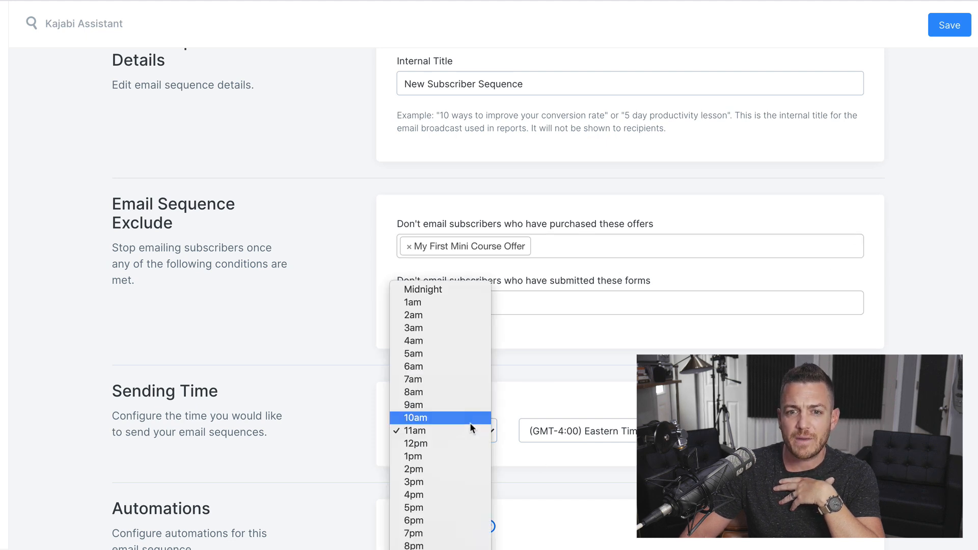
{"action": "left_click", "coordinate": [470, 421]}
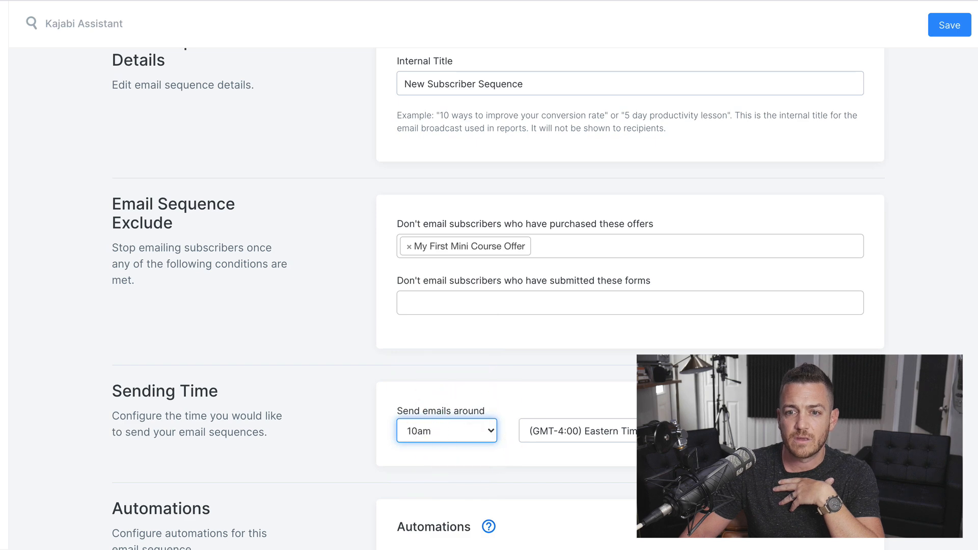
{"action": "scroll", "coordinate": [932, 124], "scroll_direction": "up", "scroll_amount": 3}
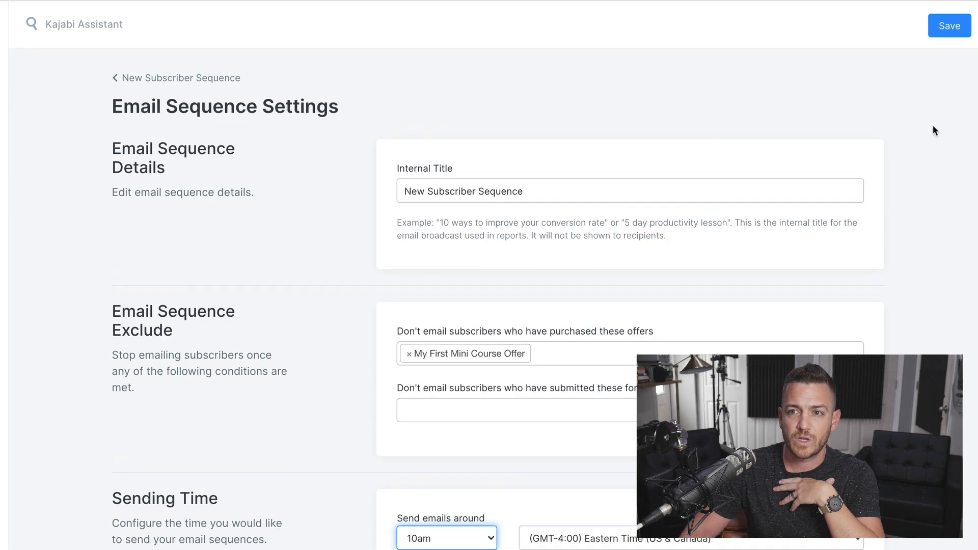
{"action": "left_click", "coordinate": [951, 28]}
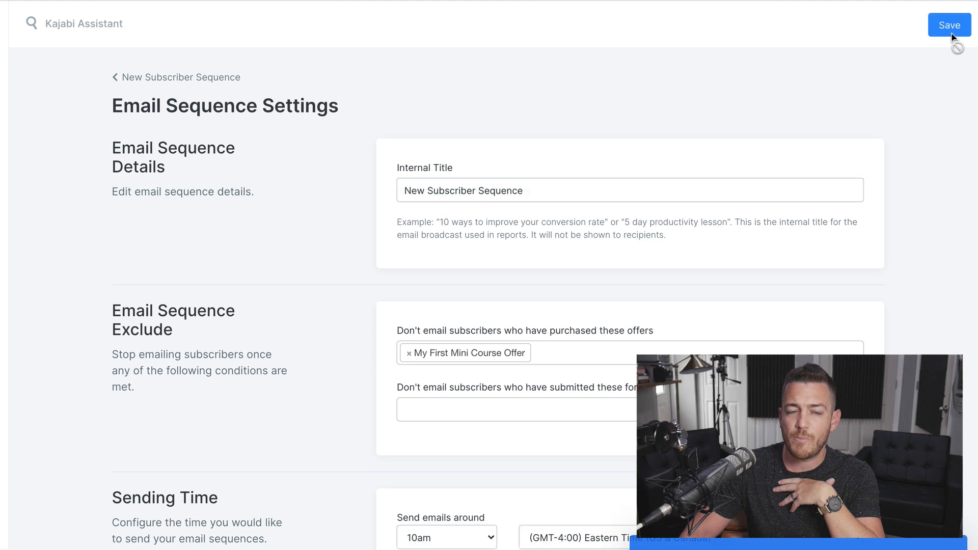
{"action": "left_click", "coordinate": [135, 79]}
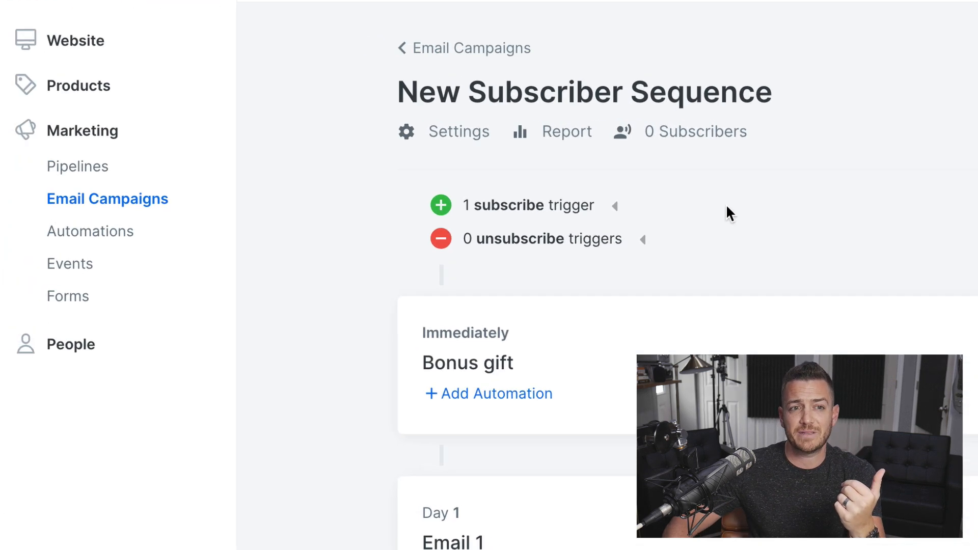
Start creating a new pipeline from the Sales Page OVO blueprint.
{"action": "left_click", "coordinate": [92, 167]}
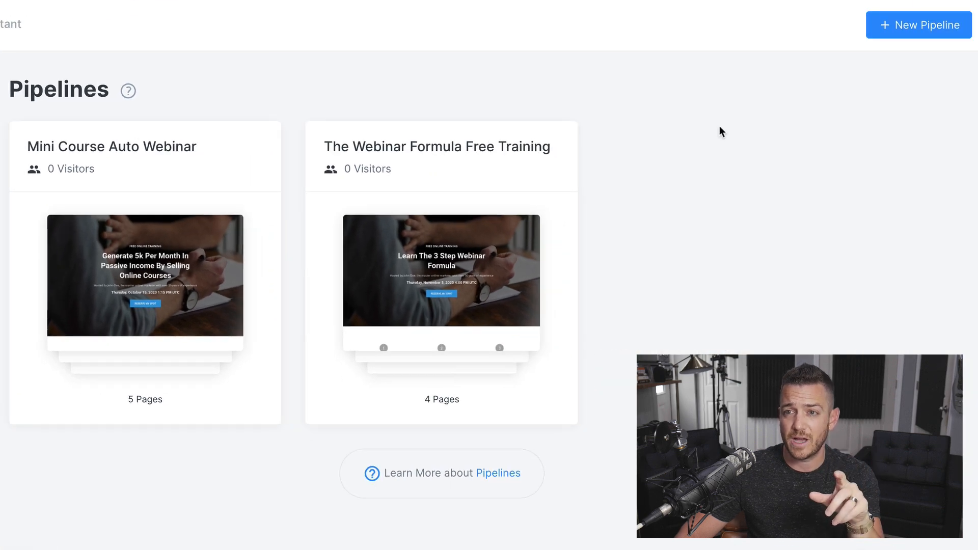
{"action": "left_click", "coordinate": [946, 29]}
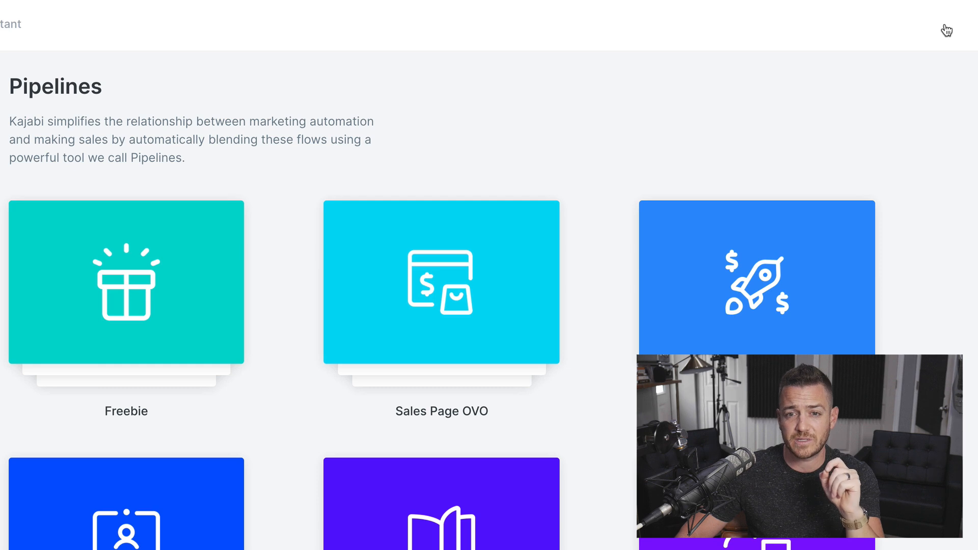
{"action": "scroll", "coordinate": [603, 124], "scroll_direction": "down", "scroll_amount": 2}
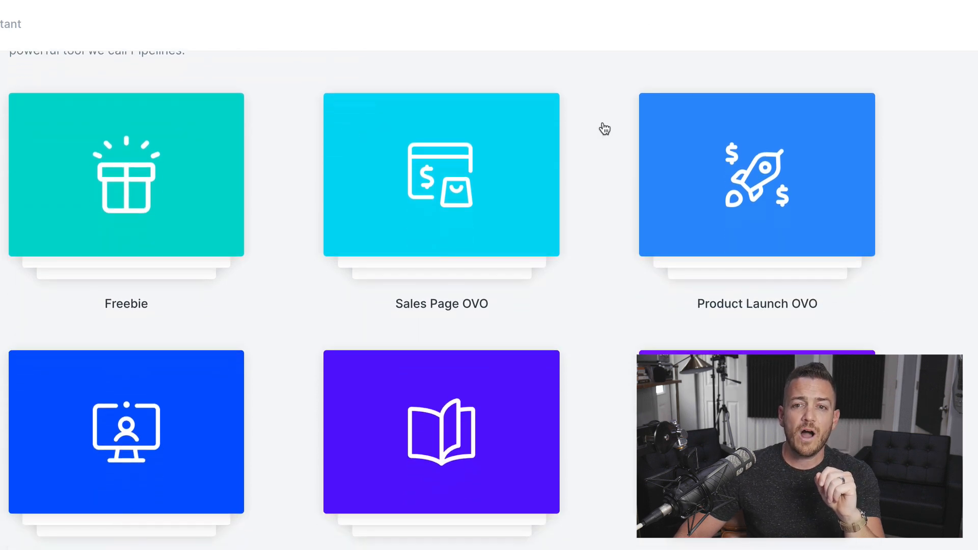
{"action": "left_click", "coordinate": [509, 162]}
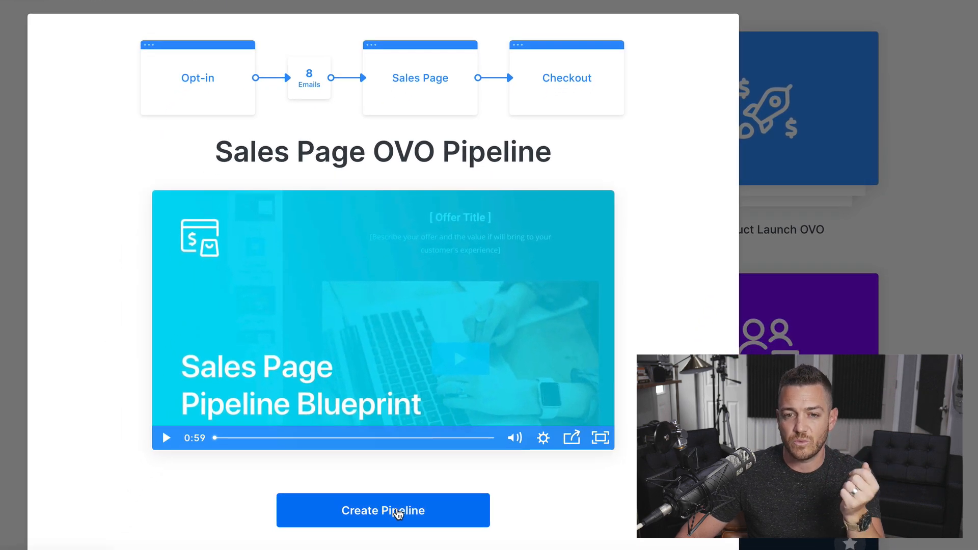
{"action": "left_click", "coordinate": [396, 519]}
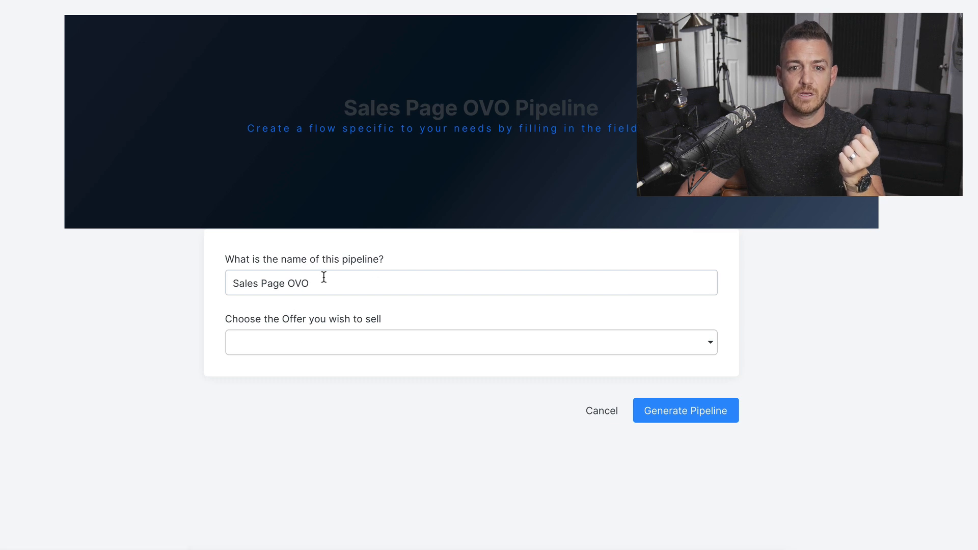
Name the pipeline "Mini Course Sequence For New Subsribers" and choose My First Mini Course Offer as the offer to sell.
{"action": "triple_click", "coordinate": [303, 287]}
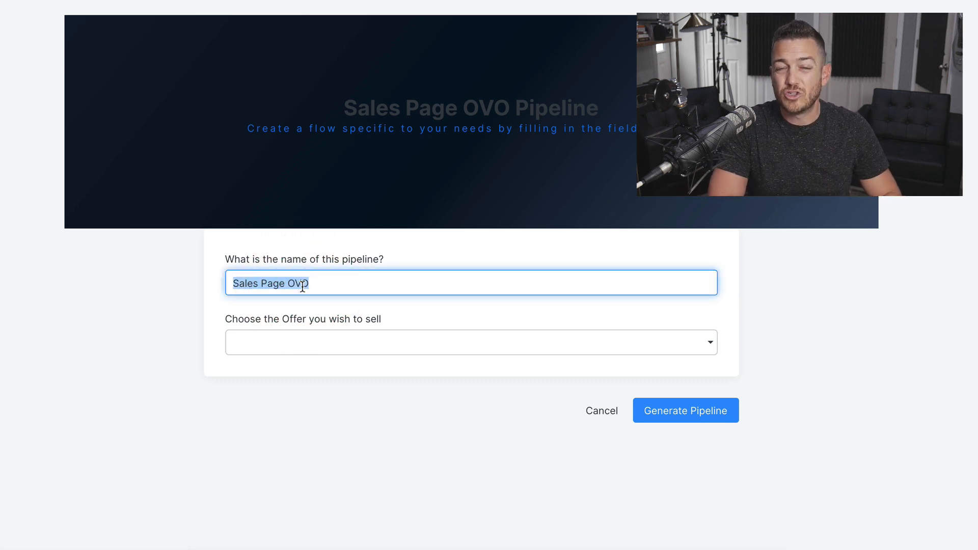
{"action": "type", "text": "Mini Course Sequn"}
{"action": "type", "text": "c"}
{"action": "type", "text": "ence For New "}
{"action": "type", "text": "Subsribers"}
{"action": "left_click", "coordinate": [317, 349]}
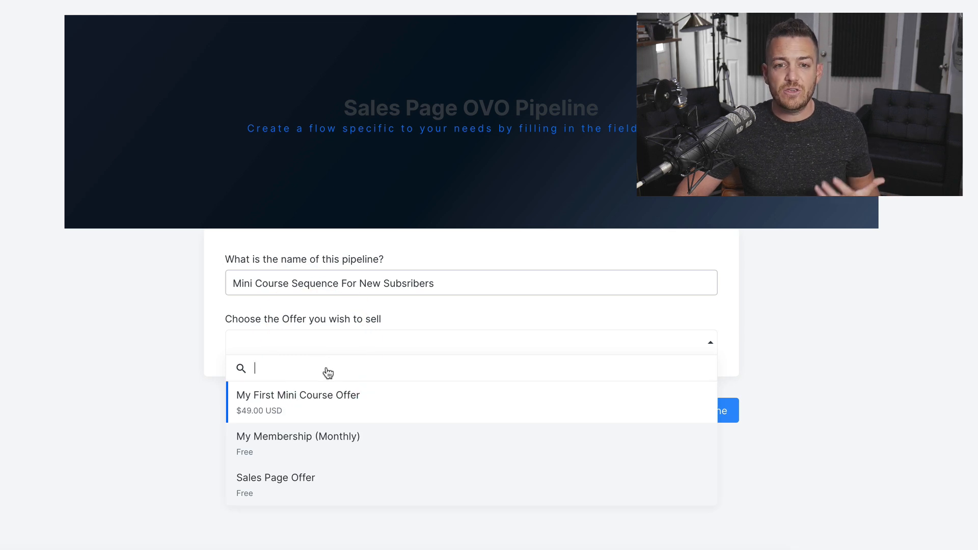
{"action": "left_click", "coordinate": [350, 404]}
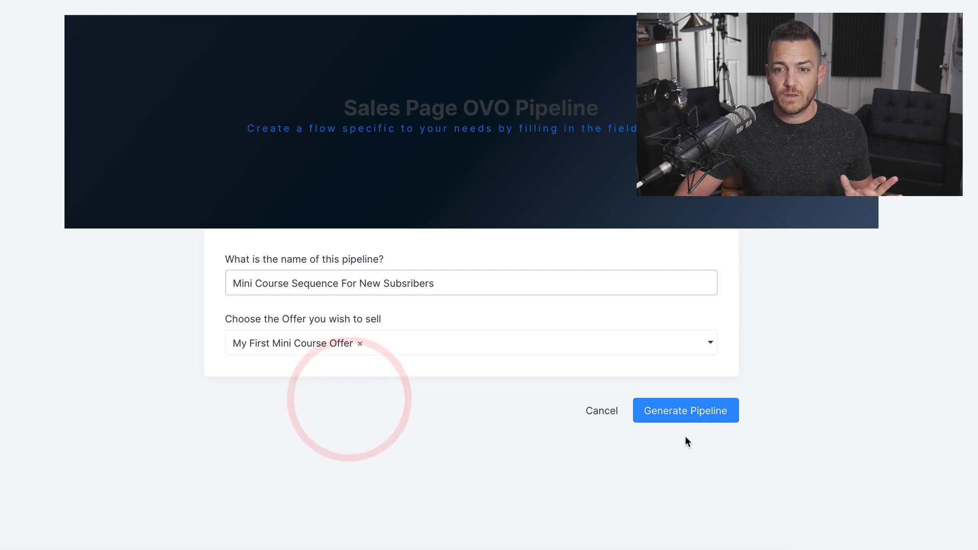
Generate the pipeline and look over its opt-in and sales page templates.
{"action": "left_click", "coordinate": [690, 413]}
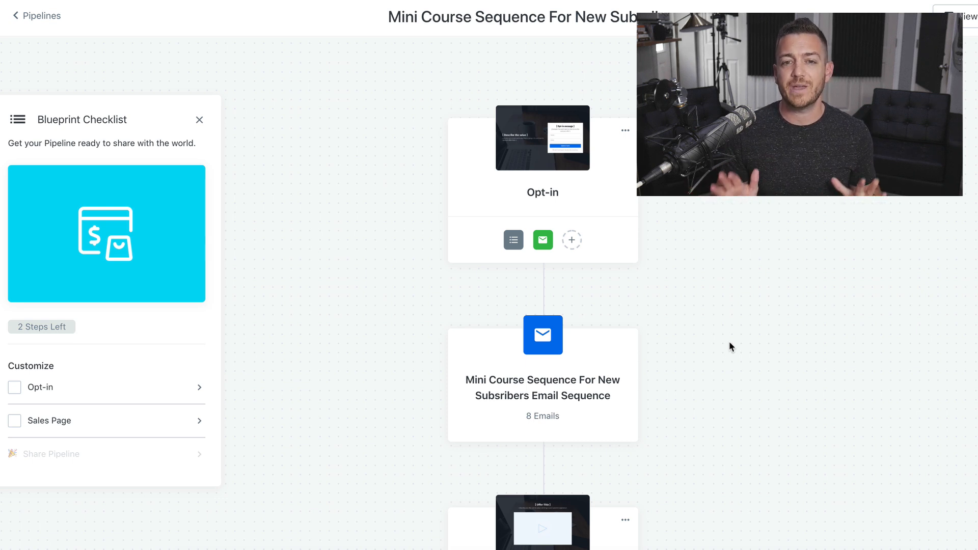
{"action": "mouse_move", "coordinate": [575, 158]}
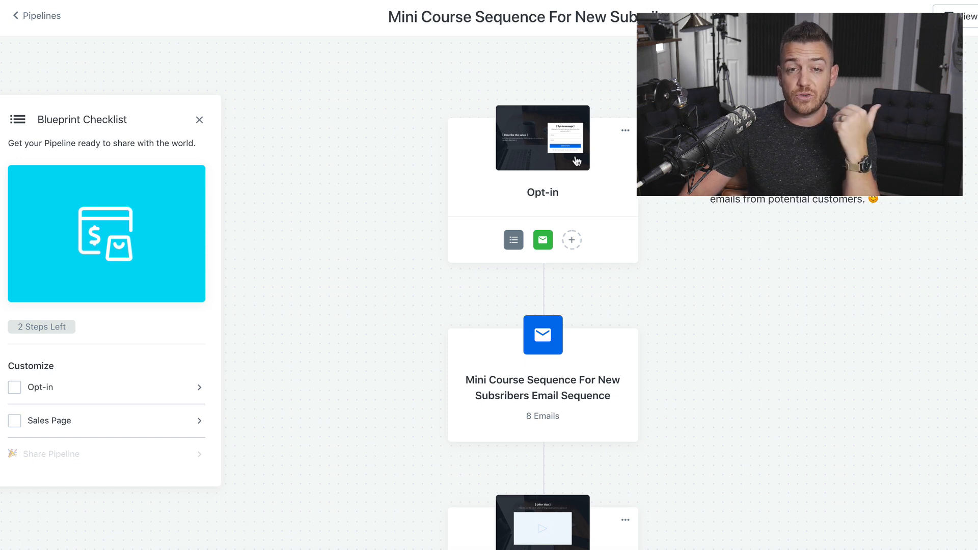
{"action": "left_click", "coordinate": [577, 161]}
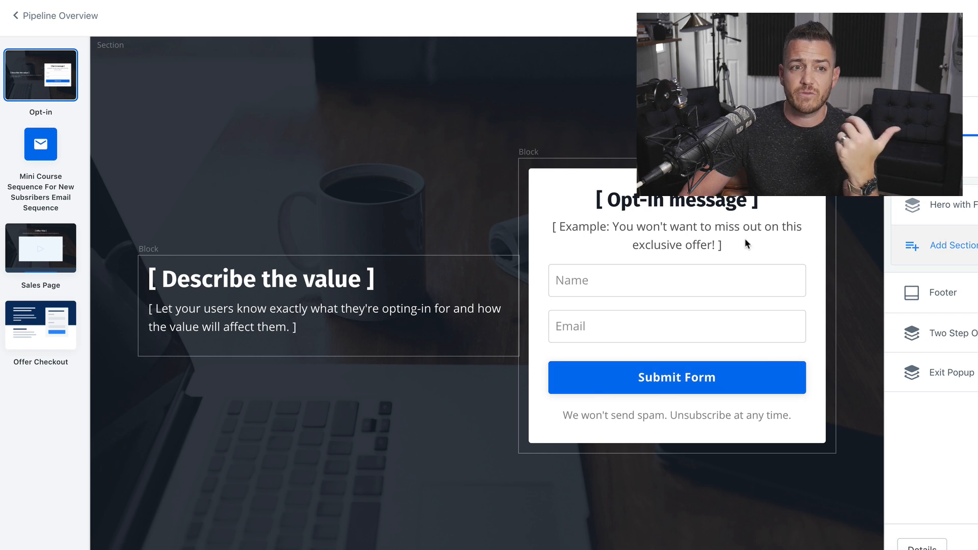
{"action": "left_click", "coordinate": [42, 266]}
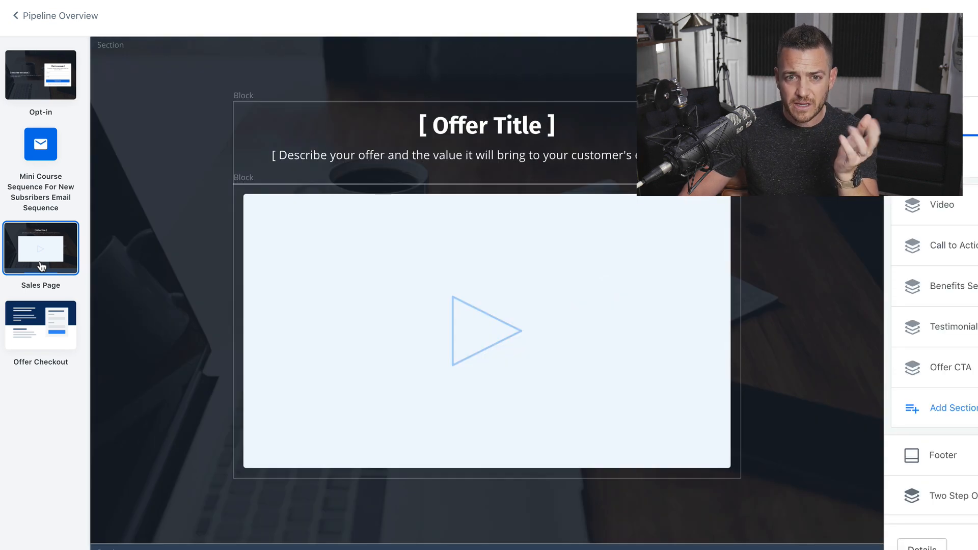
{"action": "scroll", "coordinate": [646, 301], "scroll_direction": "down", "scroll_amount": 10}
{"action": "scroll", "coordinate": [647, 302], "scroll_direction": "down", "scroll_amount": 12}
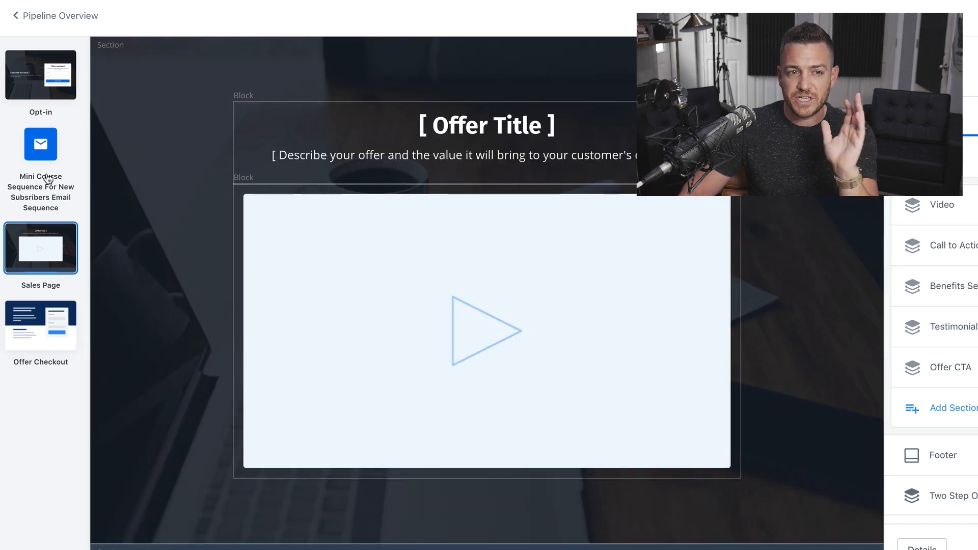
Open the pipeline's email sequence and examine its subscribe trigger and the schedule of prewritten emails.
{"action": "left_click", "coordinate": [43, 149]}
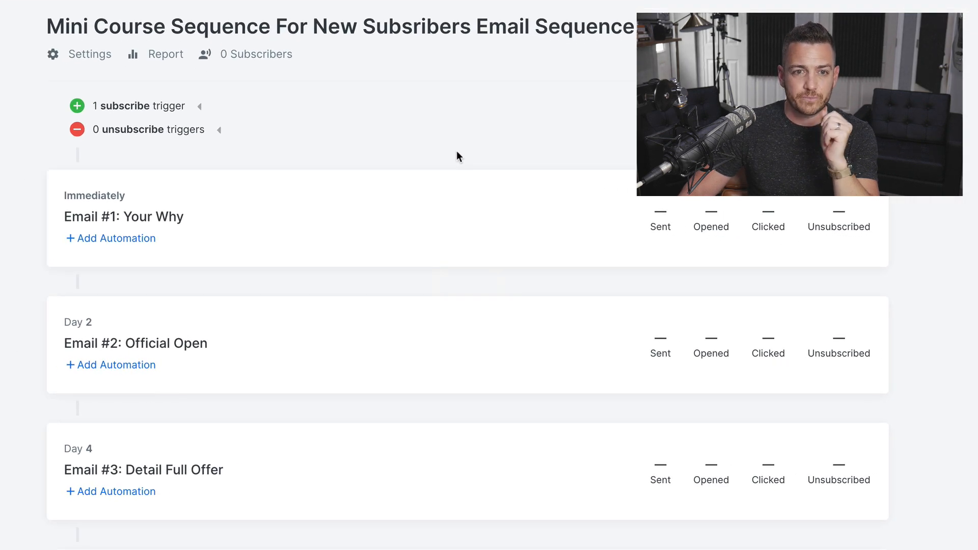
{"action": "left_click", "coordinate": [202, 108]}
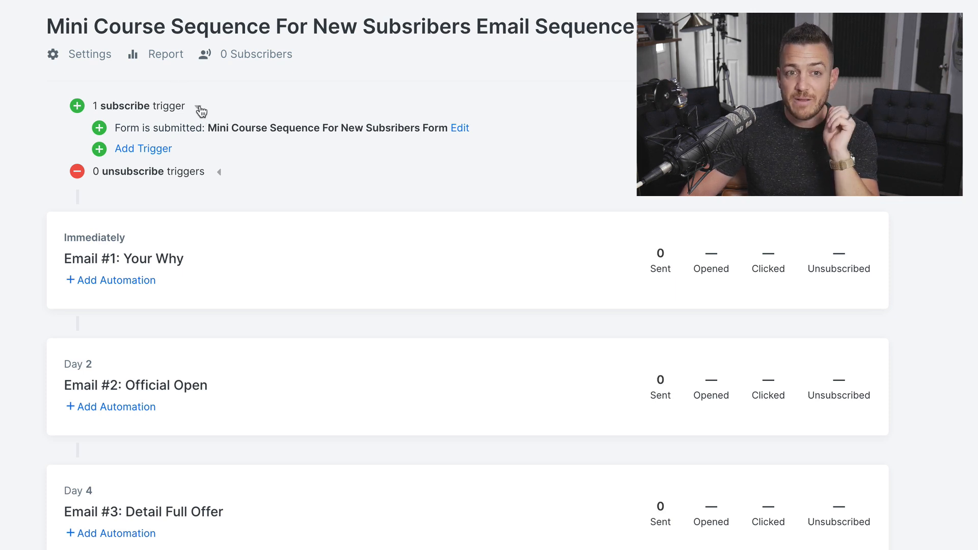
{"action": "left_click", "coordinate": [199, 109]}
{"action": "scroll", "coordinate": [304, 199], "scroll_direction": "down", "scroll_amount": 10}
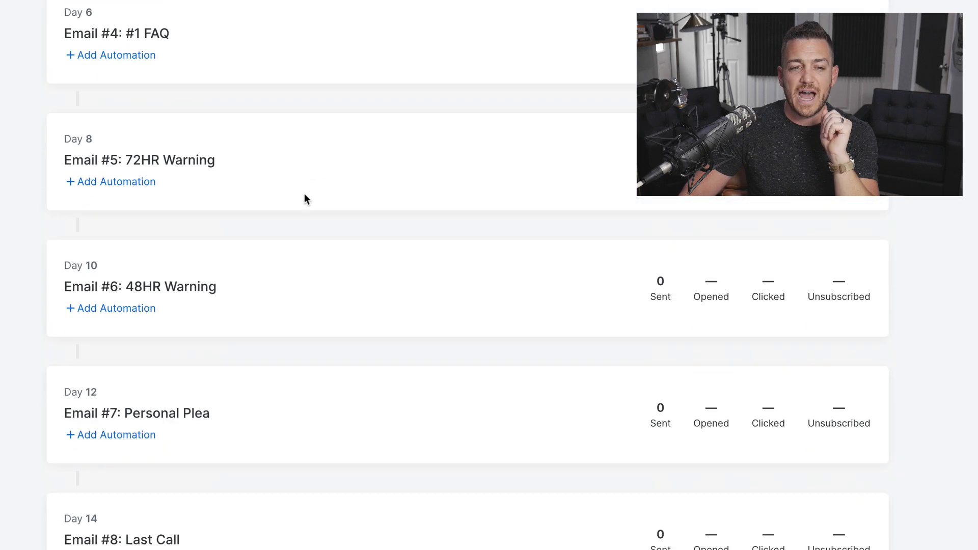
{"action": "scroll", "coordinate": [304, 198], "scroll_direction": "up", "scroll_amount": 10}
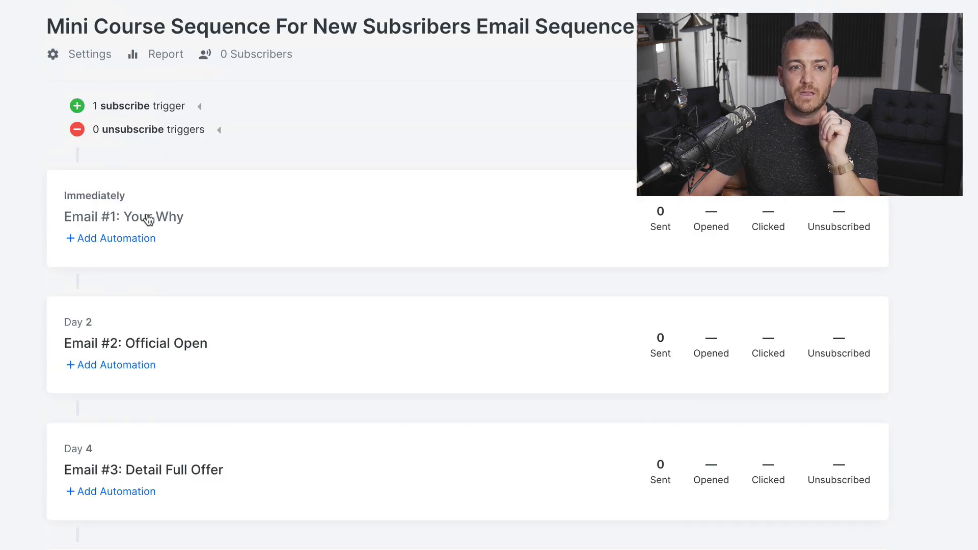
Open "Email #1: Your Why" and examine its subject, suggested subject line and goal text.
{"action": "left_click", "coordinate": [148, 219]}
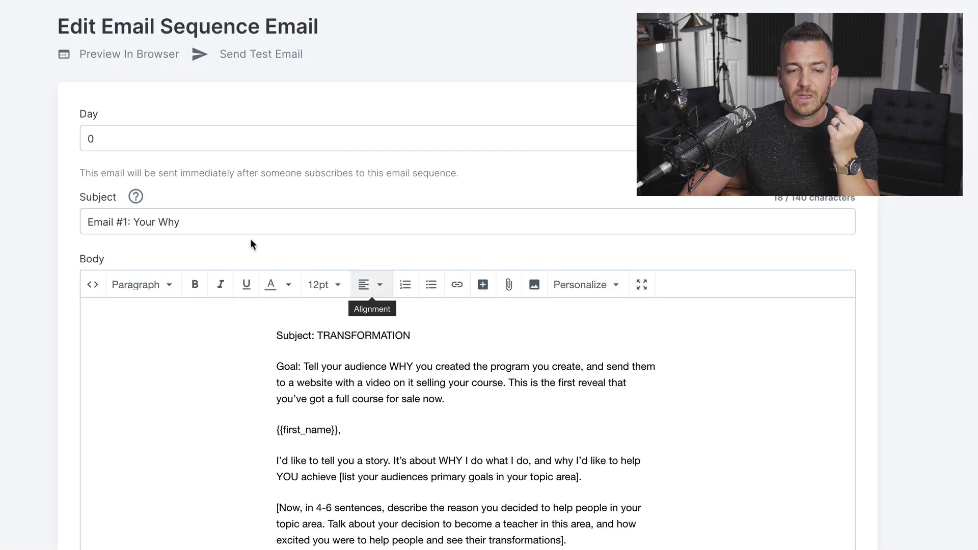
{"action": "left_click_drag", "start_coordinate": [187, 222], "coordinate": [74, 224]}
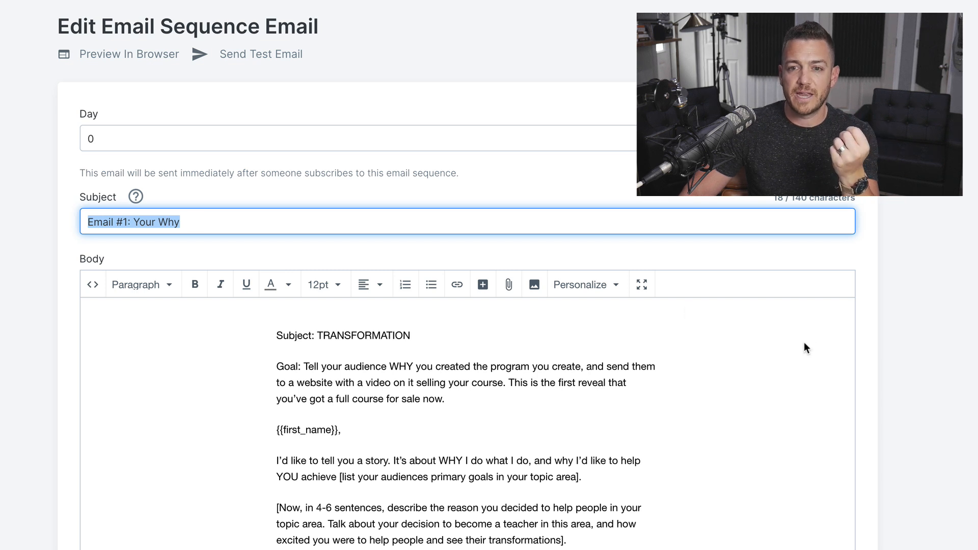
{"action": "scroll", "coordinate": [883, 355], "scroll_direction": "down", "scroll_amount": 3}
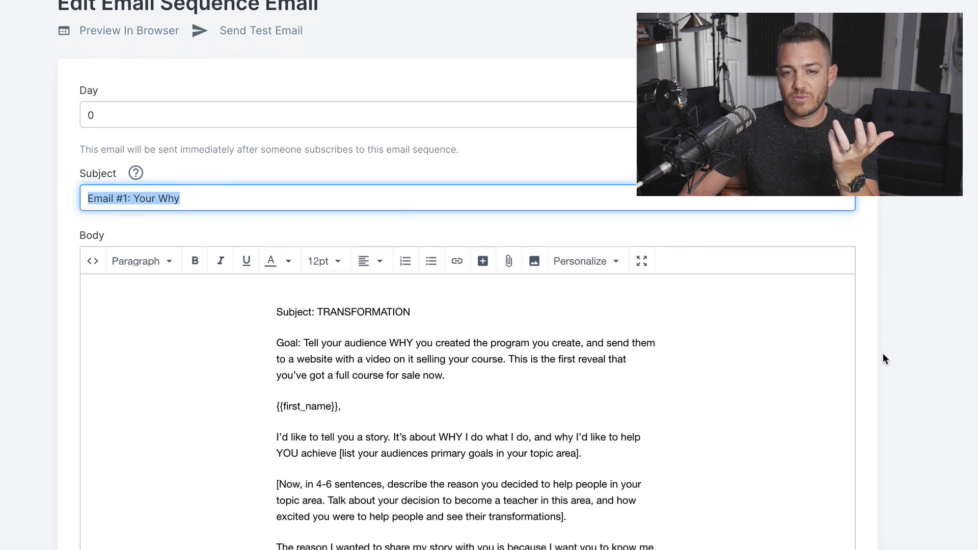
{"action": "scroll", "coordinate": [706, 344], "scroll_direction": "down", "scroll_amount": 3}
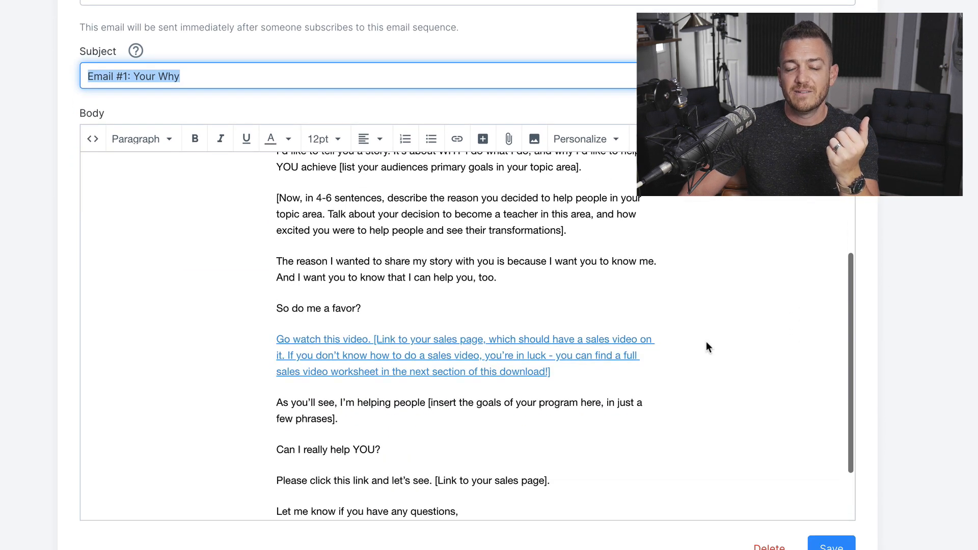
{"action": "scroll", "coordinate": [706, 344], "scroll_direction": "up", "scroll_amount": 3}
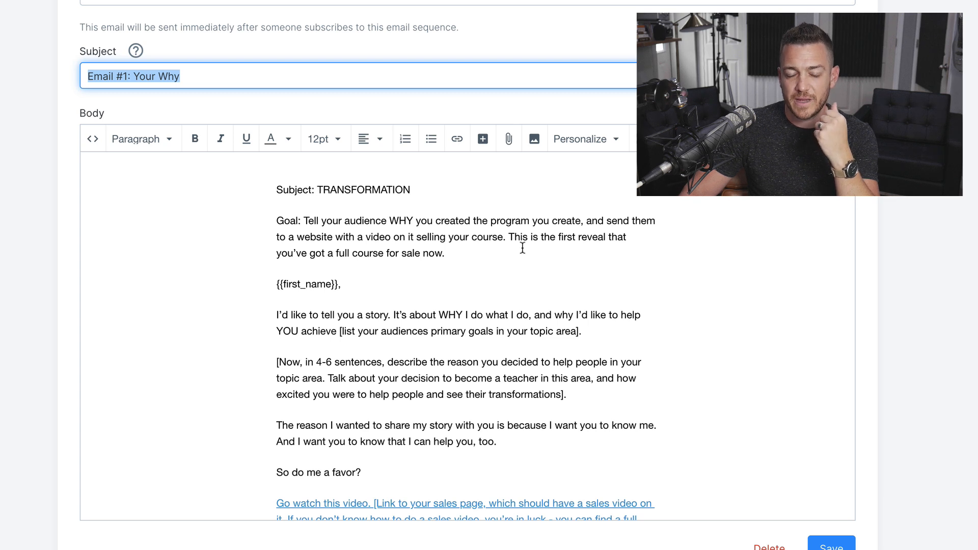
{"action": "left_click_drag", "start_coordinate": [276, 189], "coordinate": [409, 192]}
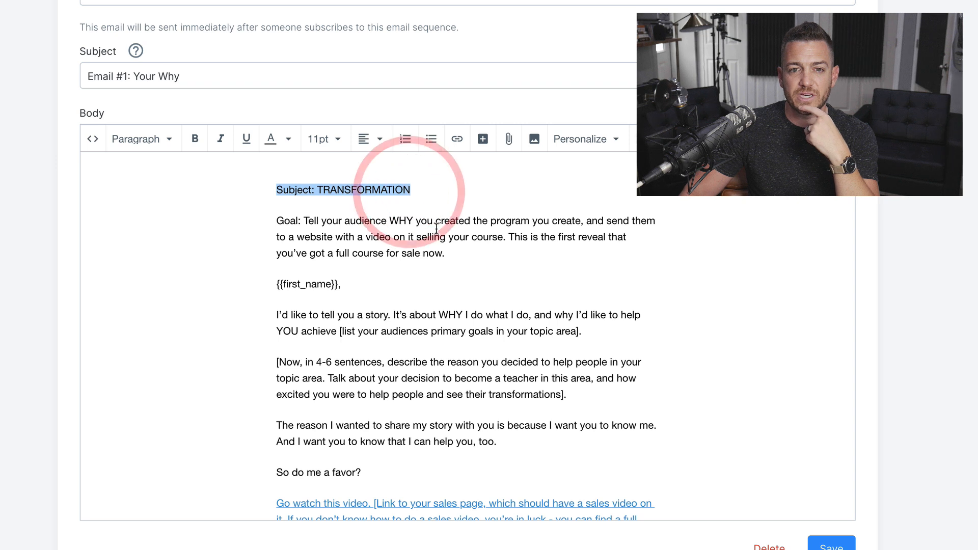
{"action": "left_click_drag", "start_coordinate": [445, 254], "coordinate": [272, 220]}
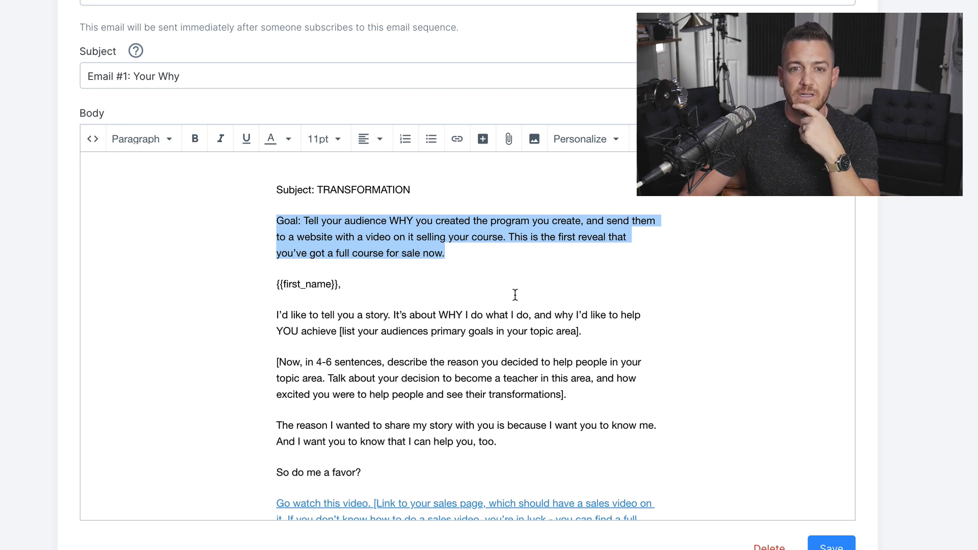
{"action": "left_click", "coordinate": [457, 262]}
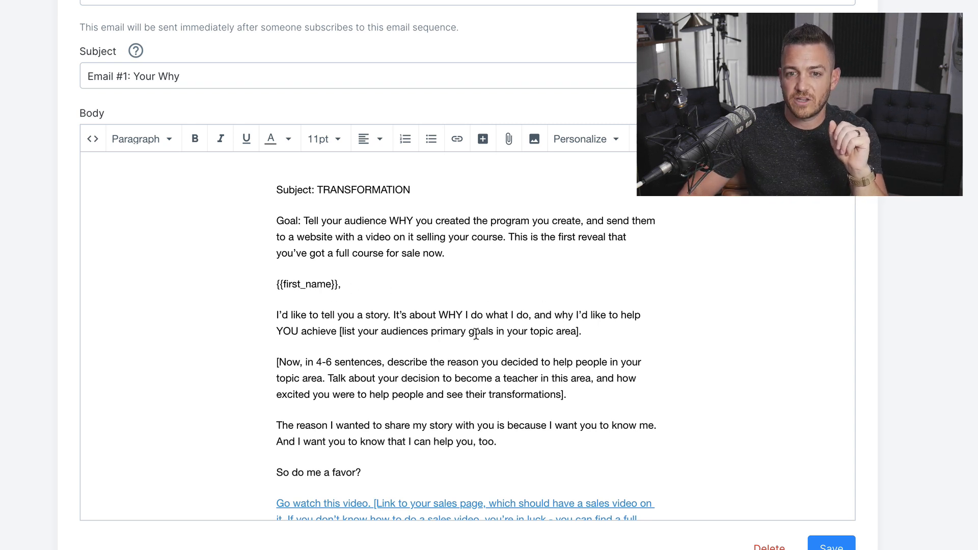
Read the rest of the Email #1 template, including its bracketed placeholders and sales page links, and return to the sequence.
{"action": "scroll", "coordinate": [476, 334], "scroll_direction": "down", "scroll_amount": 1}
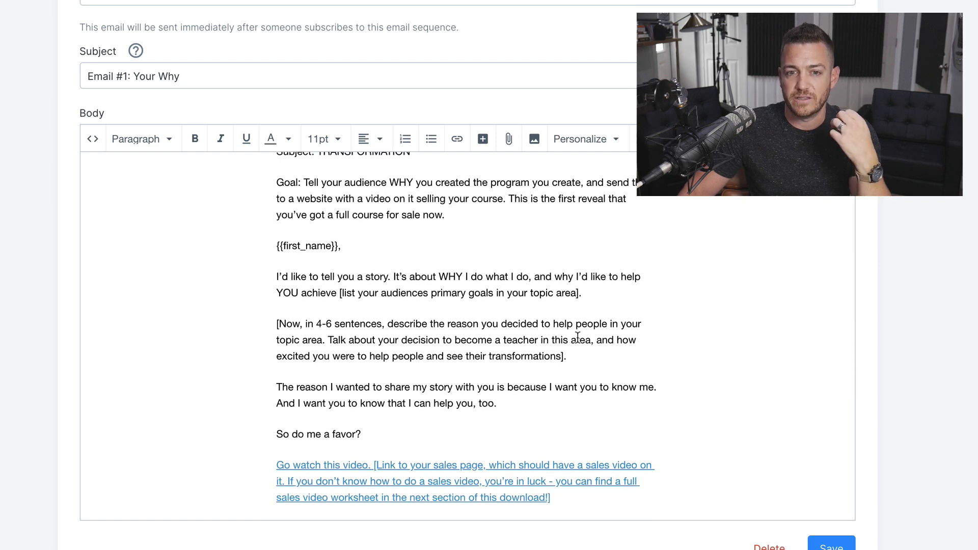
{"action": "scroll", "coordinate": [577, 337], "scroll_direction": "down", "scroll_amount": 1}
{"action": "left_click_drag", "start_coordinate": [565, 308], "coordinate": [275, 275]}
{"action": "scroll", "coordinate": [385, 289], "scroll_direction": "down", "scroll_amount": 1}
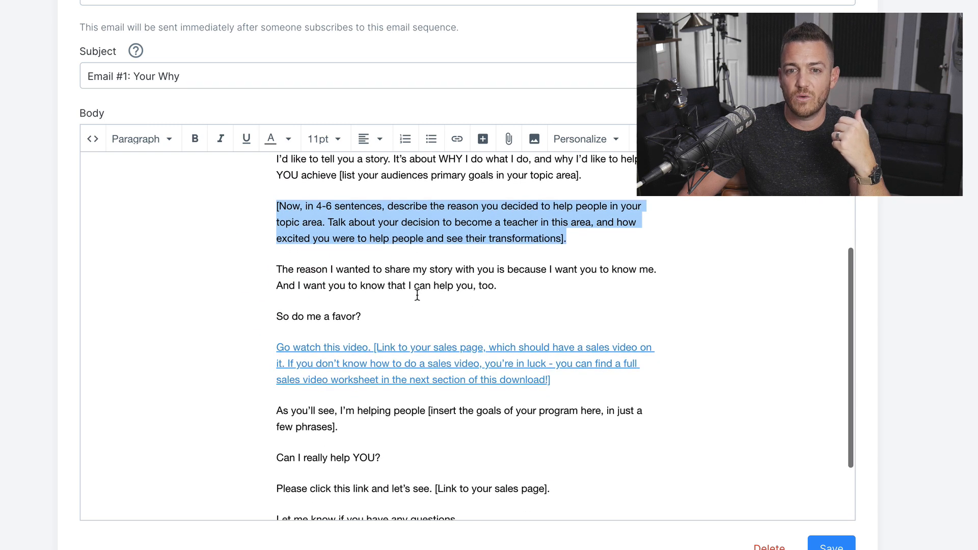
{"action": "left_click", "coordinate": [447, 306]}
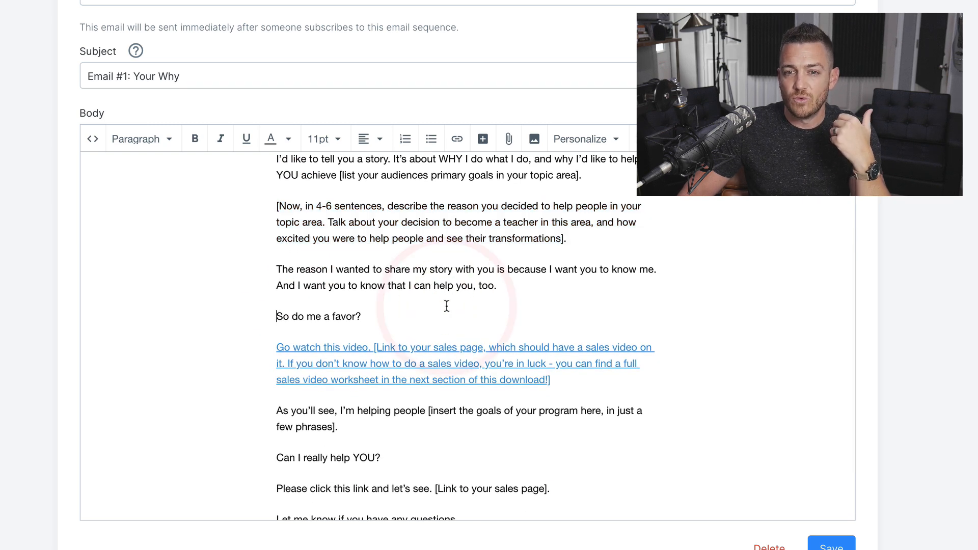
{"action": "scroll", "coordinate": [447, 306], "scroll_direction": "down", "scroll_amount": 1}
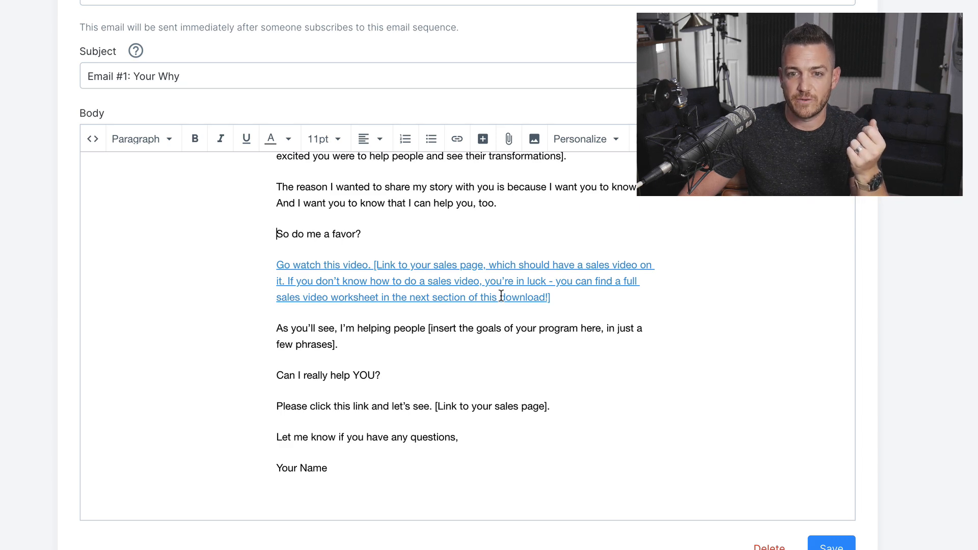
{"action": "scroll", "coordinate": [502, 296], "scroll_direction": "down", "scroll_amount": 1}
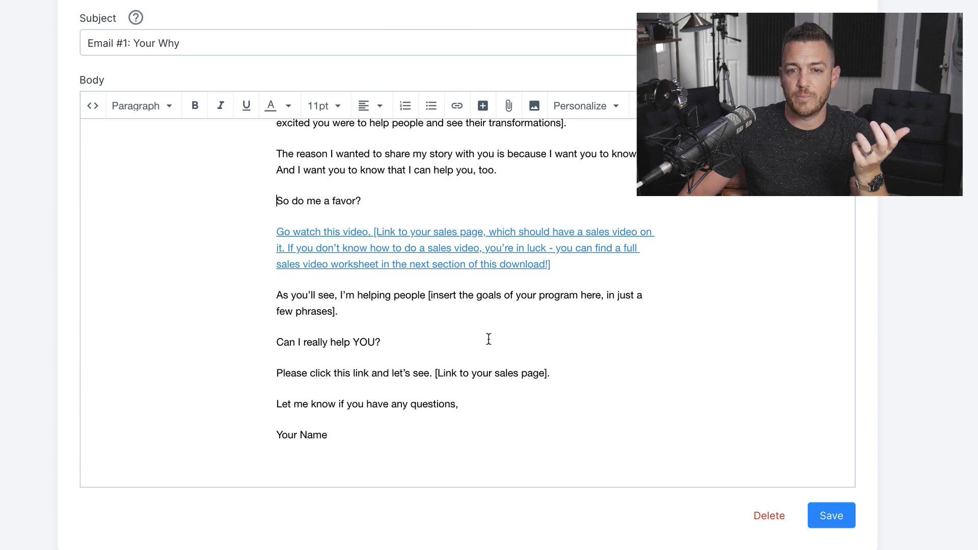
{"action": "scroll", "coordinate": [487, 338], "scroll_direction": "up", "scroll_amount": 4}
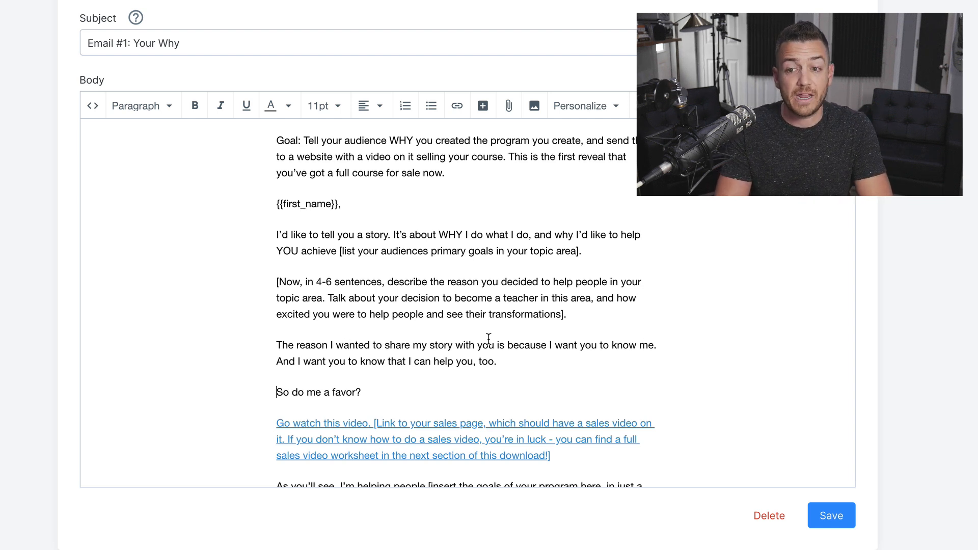
{"action": "scroll", "coordinate": [488, 339], "scroll_direction": "up", "scroll_amount": 5}
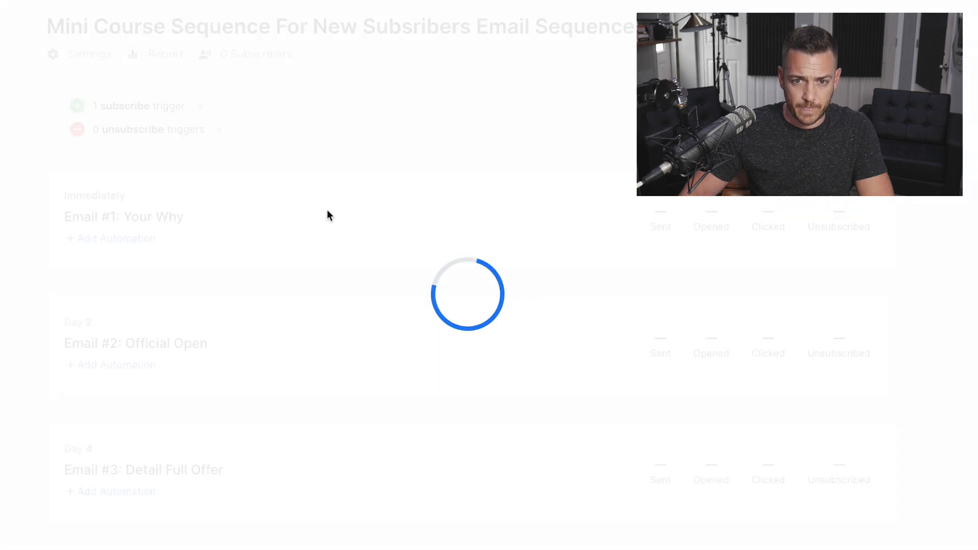
Review the sequence's list of emails from "Your Why" through "Last Call".
{"action": "scroll", "coordinate": [329, 216], "scroll_direction": "down", "scroll_amount": 5}
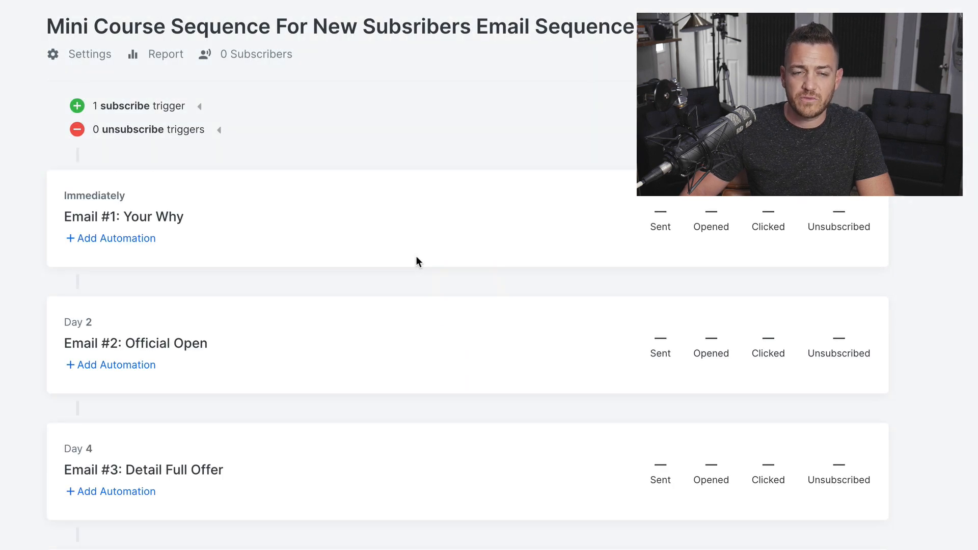
{"action": "scroll", "coordinate": [417, 261], "scroll_direction": "down", "scroll_amount": 7}
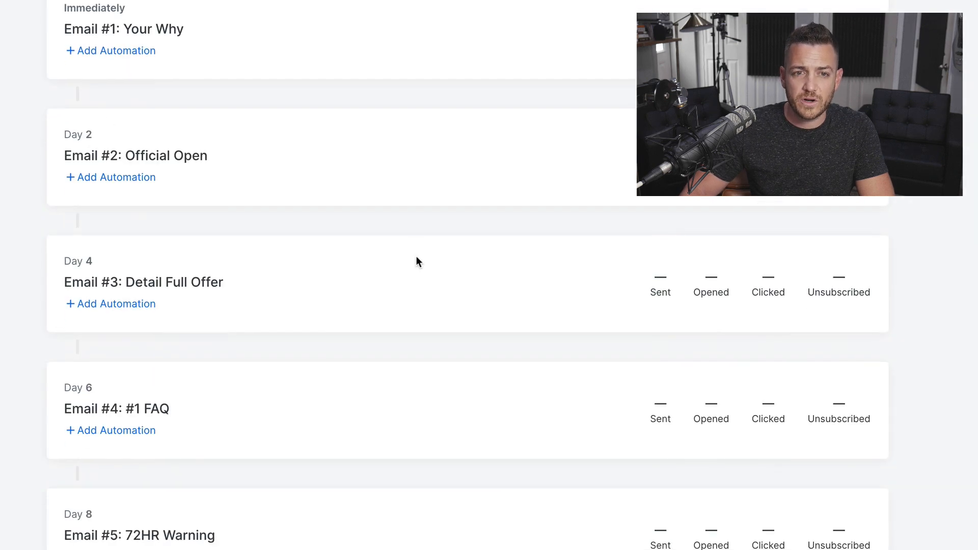
{"action": "scroll", "coordinate": [416, 261], "scroll_direction": "down", "scroll_amount": 4}
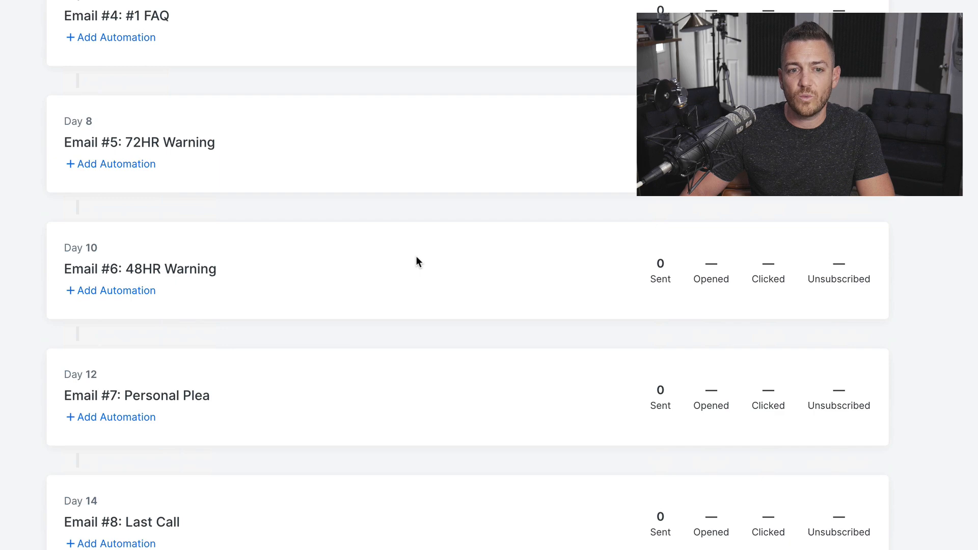
{"action": "scroll", "coordinate": [417, 258], "scroll_direction": "up", "scroll_amount": 1}
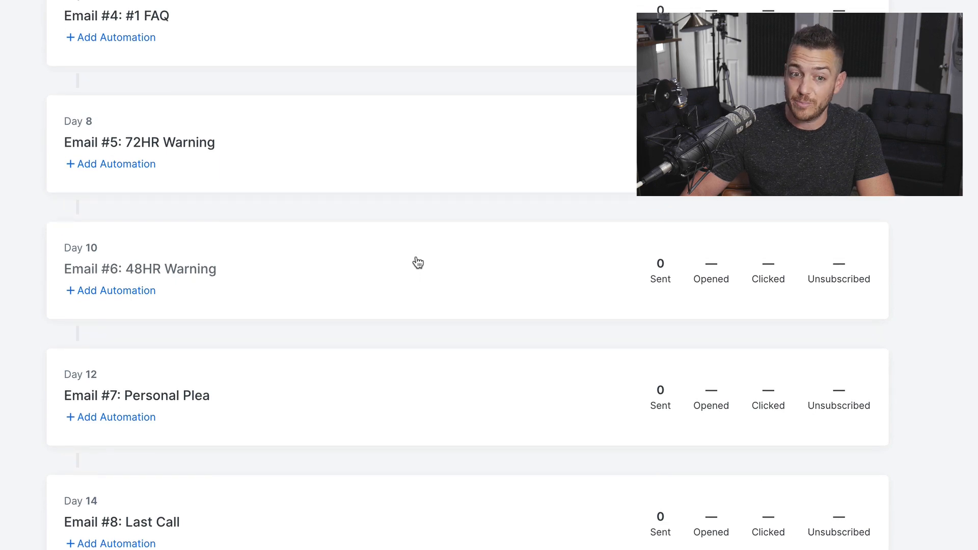
{"action": "scroll", "coordinate": [417, 261], "scroll_direction": "up", "scroll_amount": 11}
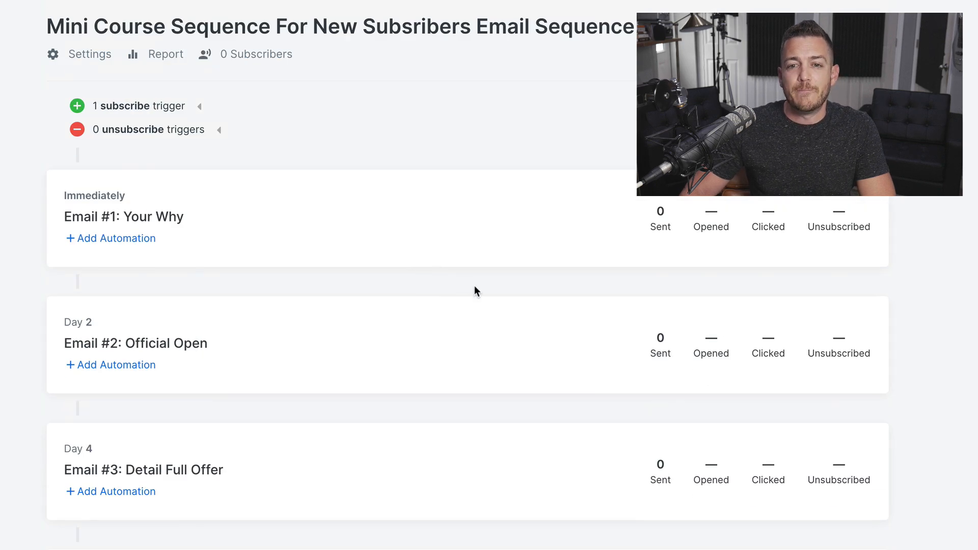